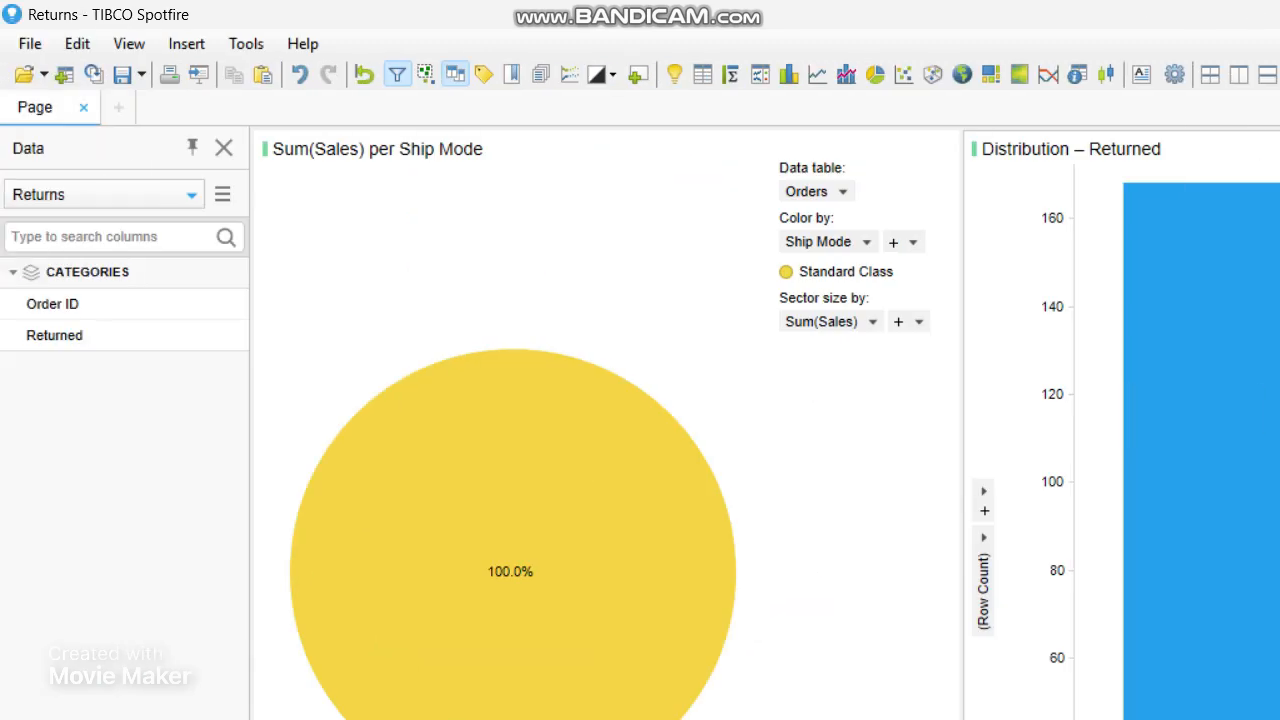
- Open the Data Table Properties dialog and close it again
{"action": "left_click", "coordinate": [77, 44]}
{"action": "left_click", "coordinate": [77, 44]}
{"action": "left_click", "coordinate": [30, 44]}
{"action": "mouse_move", "coordinate": [77, 44]}
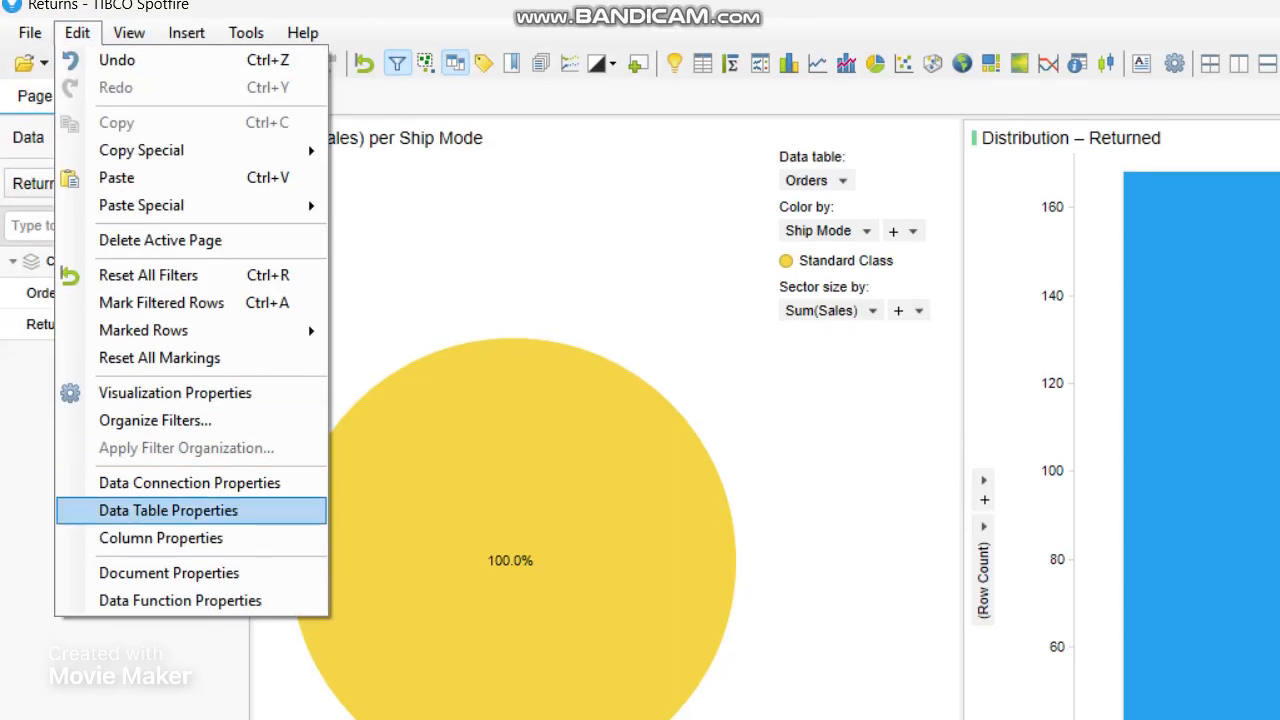
{"action": "left_click", "coordinate": [168, 510]}
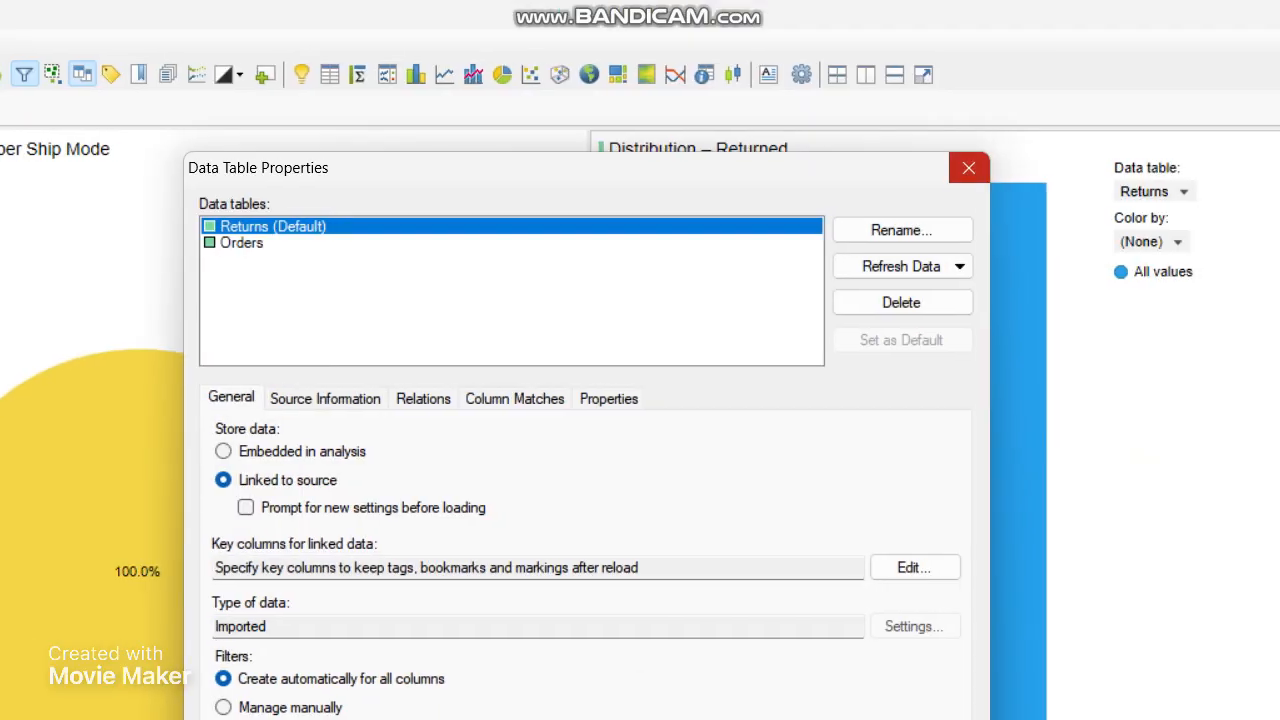
{"action": "left_click", "coordinate": [929, 29]}
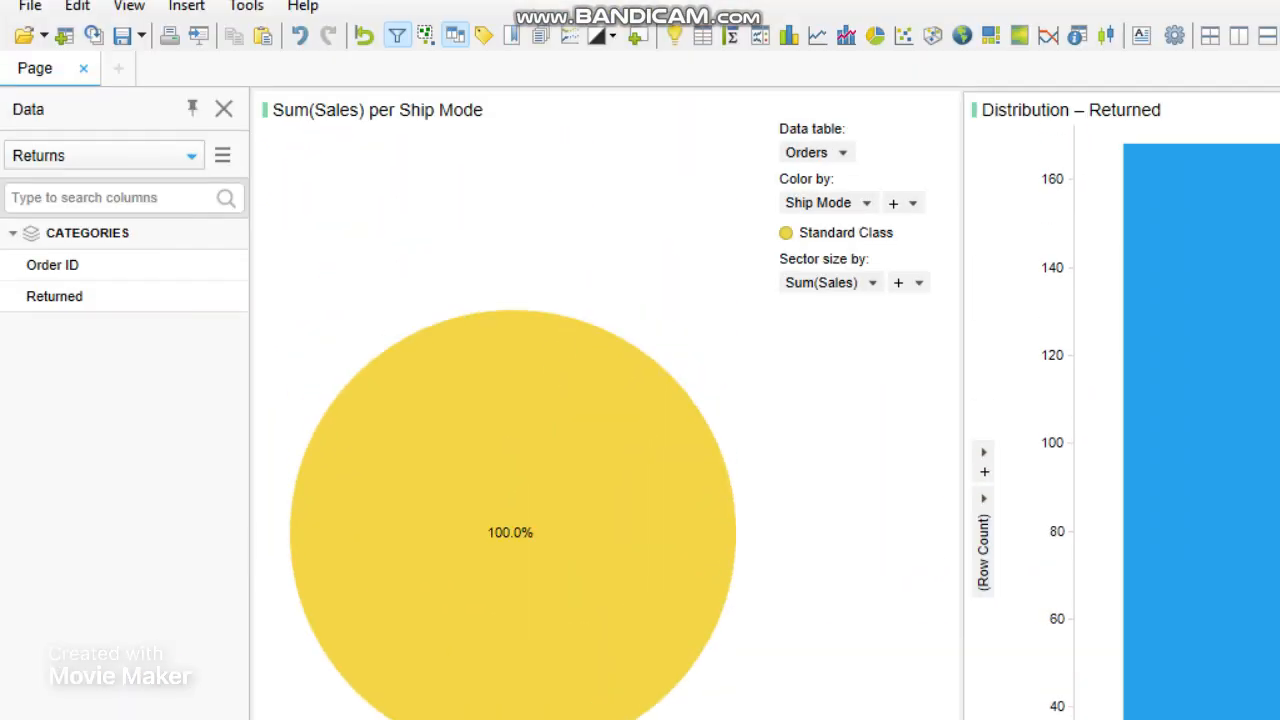
- Add a new page with two table visualizations, one showing the Returns data table and one showing Orders
{"action": "left_click", "coordinate": [118, 69]}
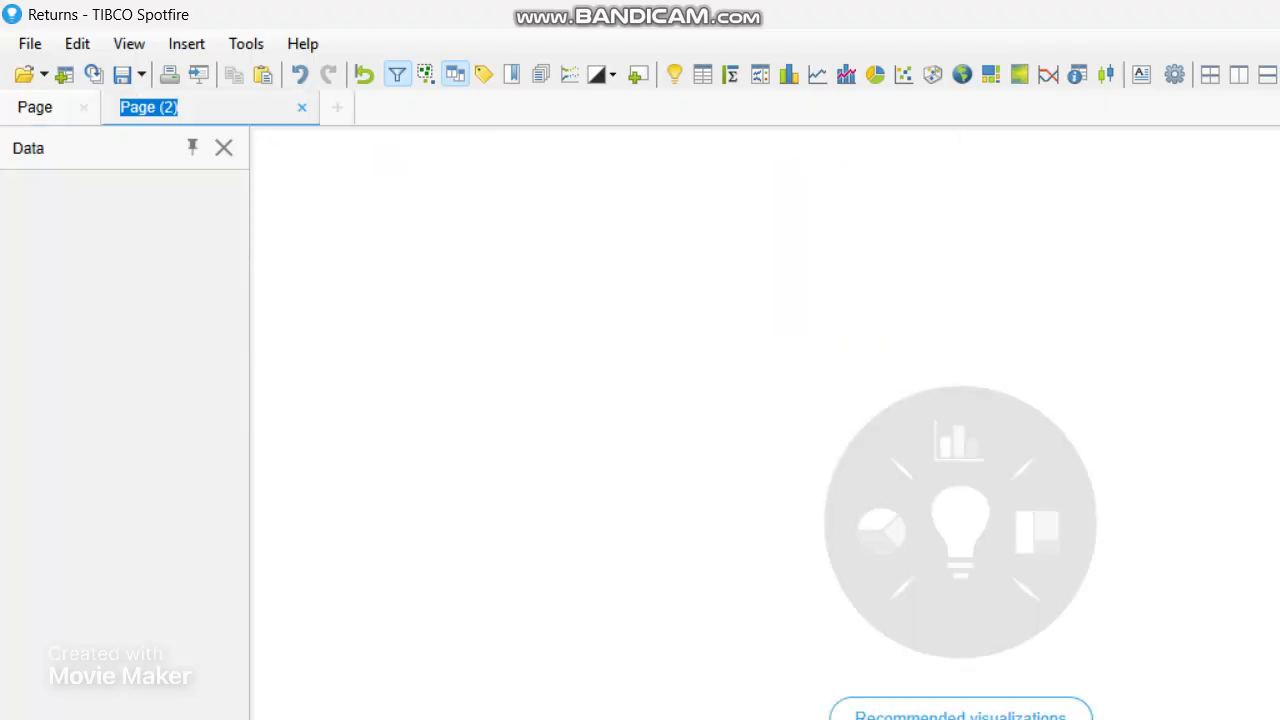
{"action": "left_click", "coordinate": [703, 74]}
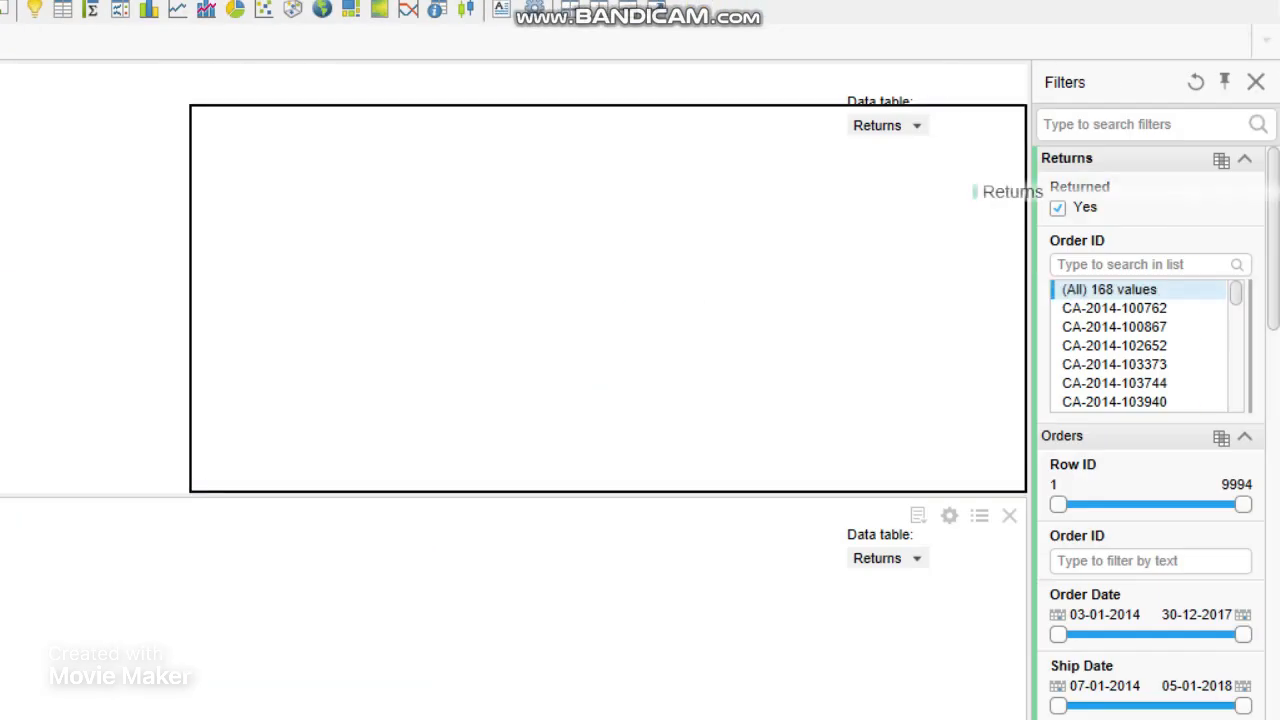
{"action": "left_click_drag", "start_coordinate": [1012, 191], "coordinate": [709, 196]}
{"action": "left_click", "coordinate": [895, 122]}
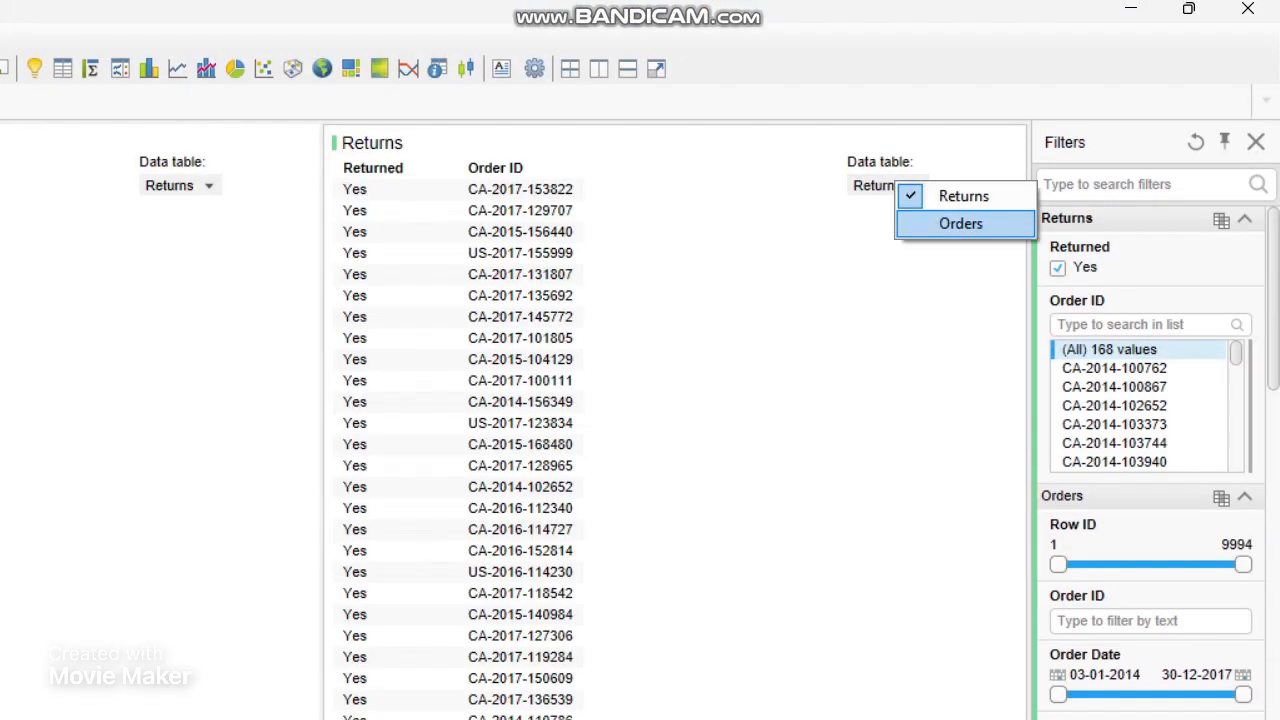
{"action": "left_click", "coordinate": [960, 223]}
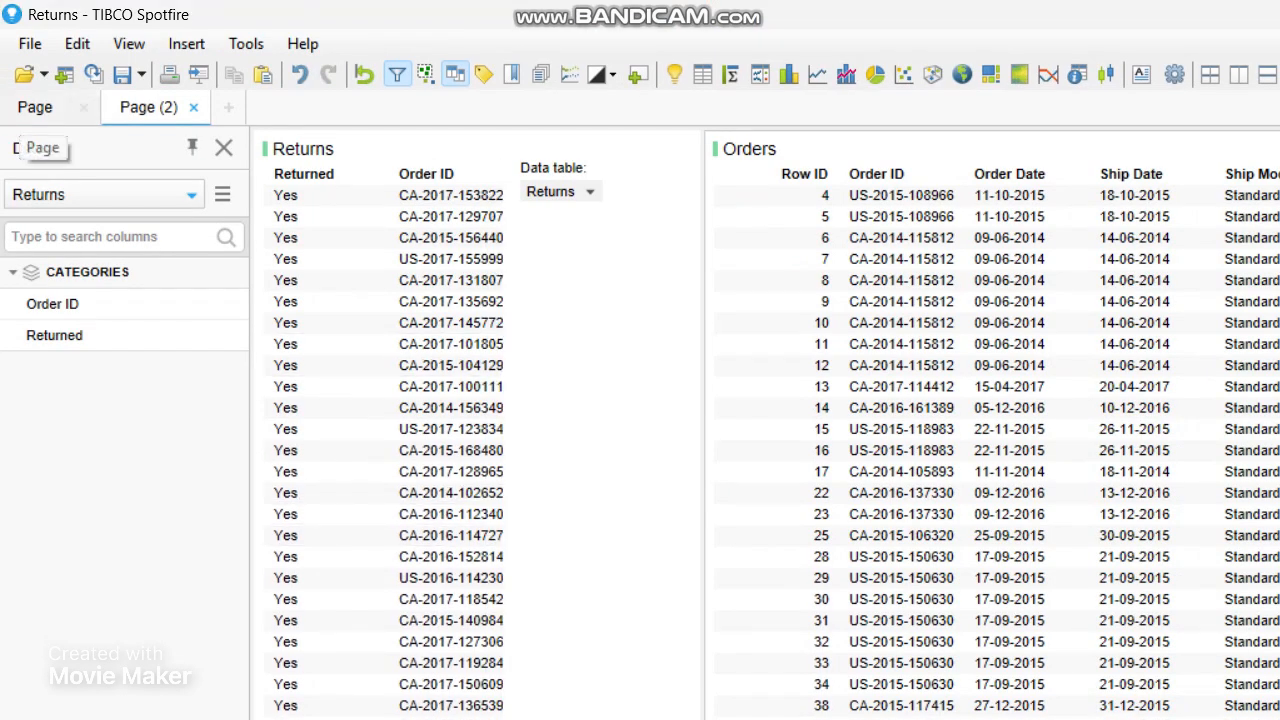
- On the first page, set the Returns table's filtering in Orders to Ignore Filtering
{"action": "left_click", "coordinate": [35, 107]}
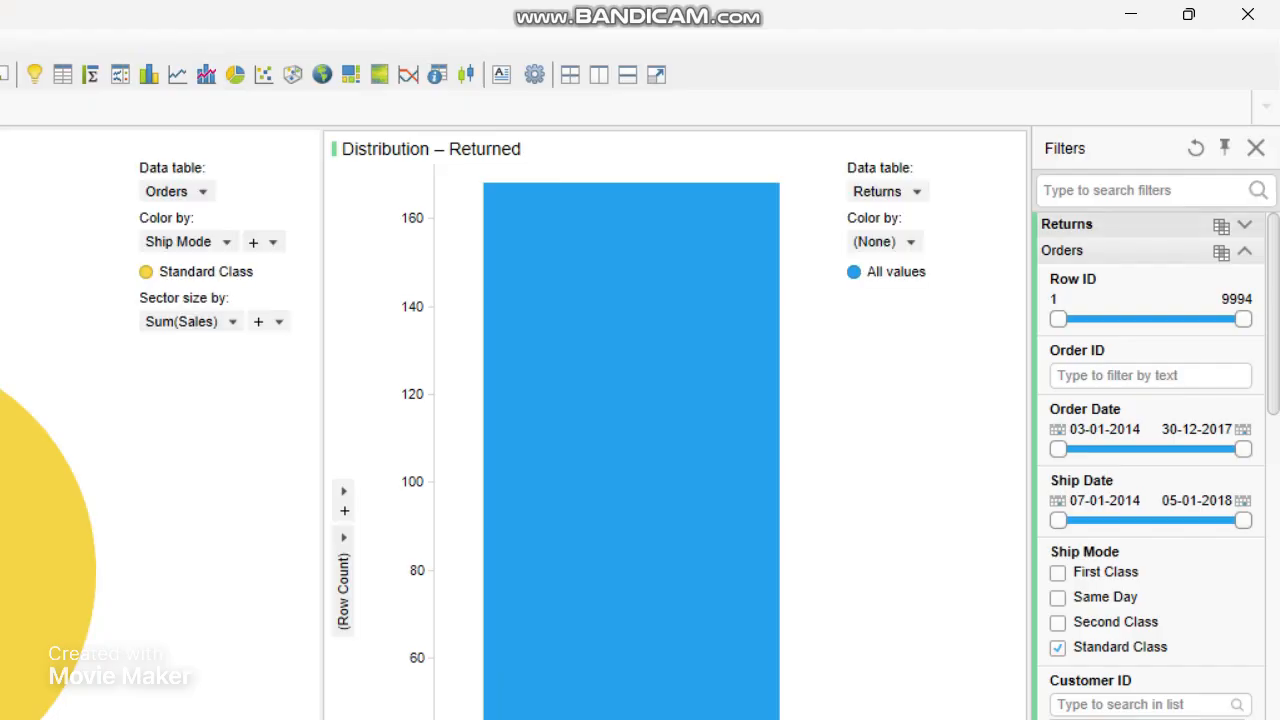
{"action": "left_click", "coordinate": [1221, 227]}
{"action": "mouse_move", "coordinate": [1162, 245]}
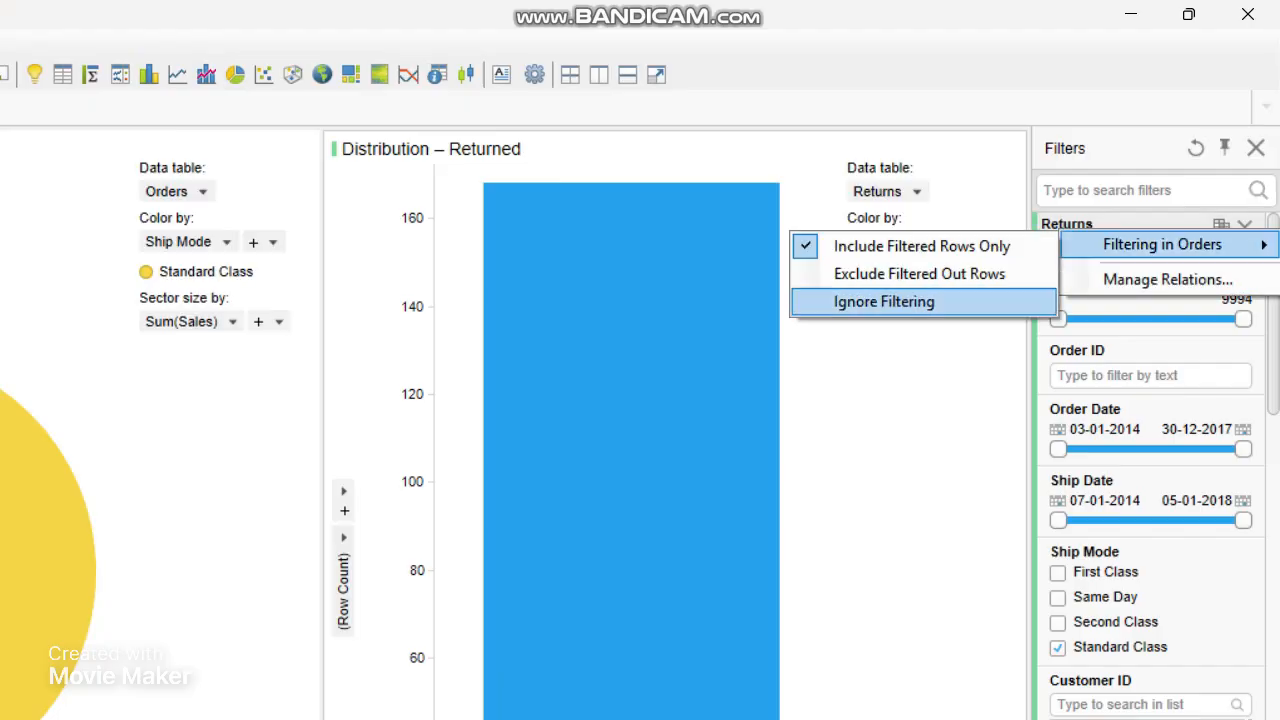
{"action": "left_click", "coordinate": [884, 301]}
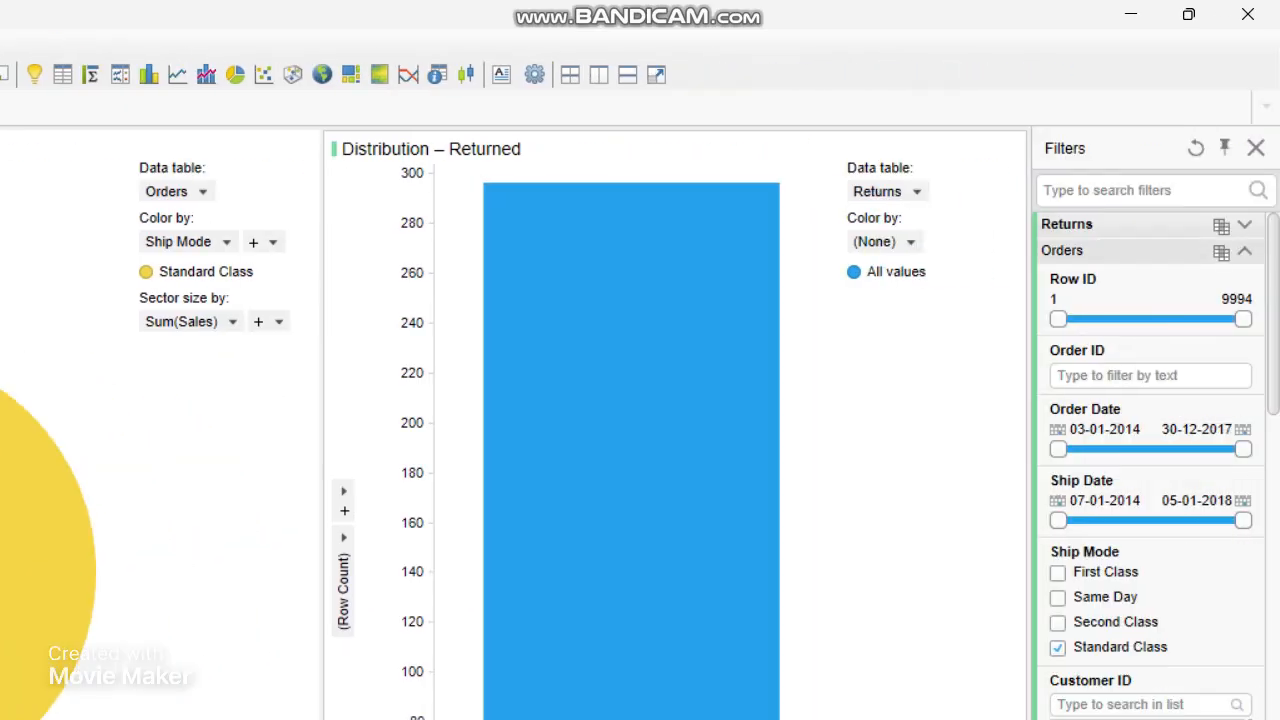
- In the Orders Ship Mode filter, switch from Standard Class to First Class, Same Day and Second Class
{"action": "left_click", "coordinate": [1244, 251]}
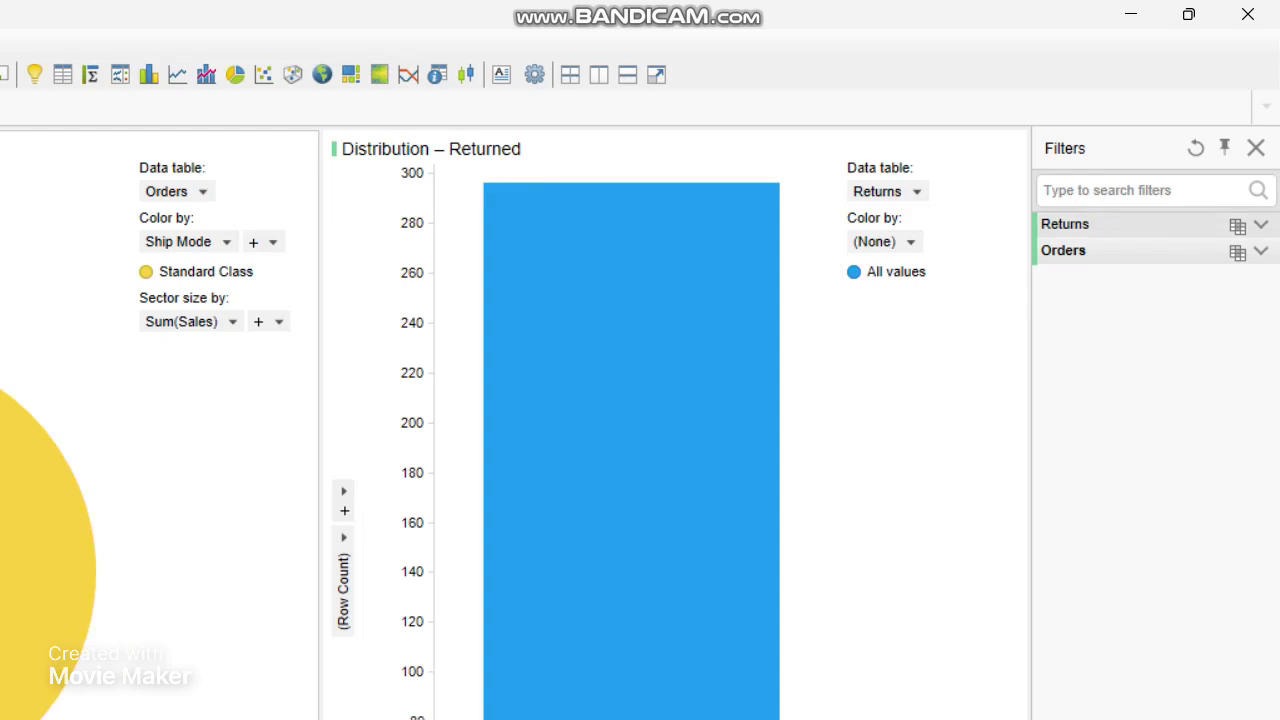
{"action": "left_click", "coordinate": [1261, 251]}
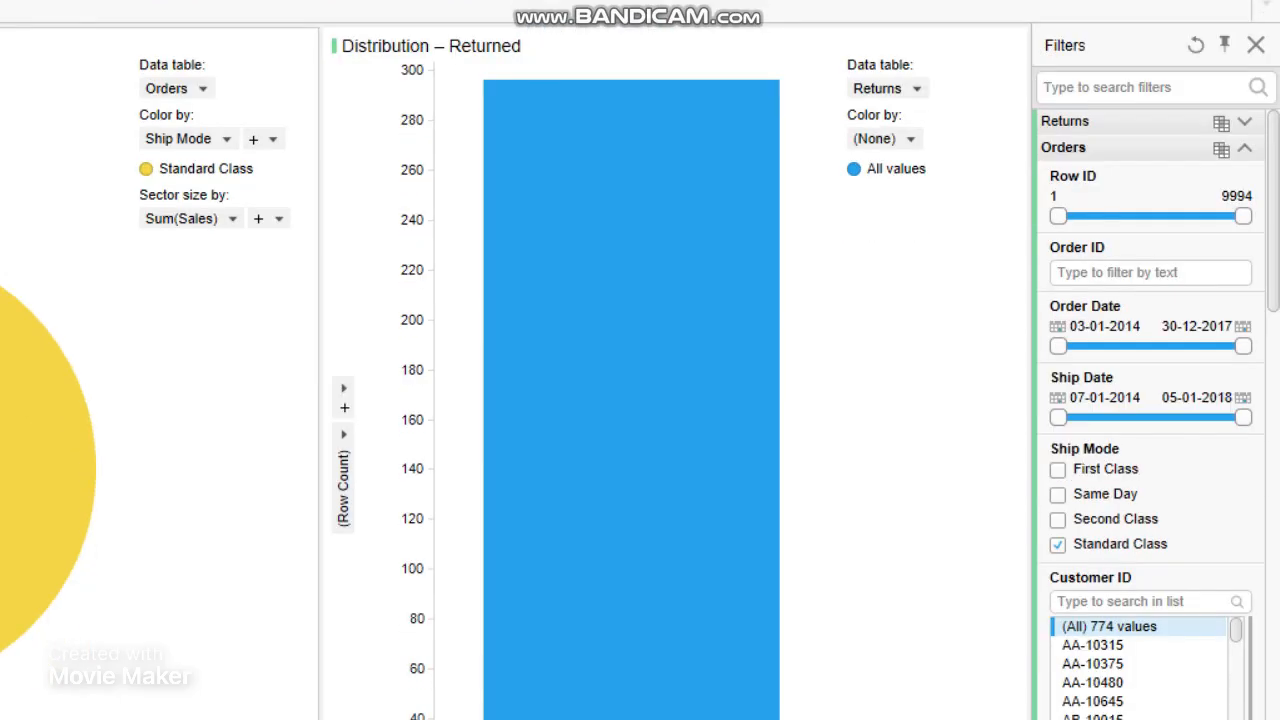
{"action": "left_click", "coordinate": [1058, 545]}
{"action": "left_click", "coordinate": [1058, 520]}
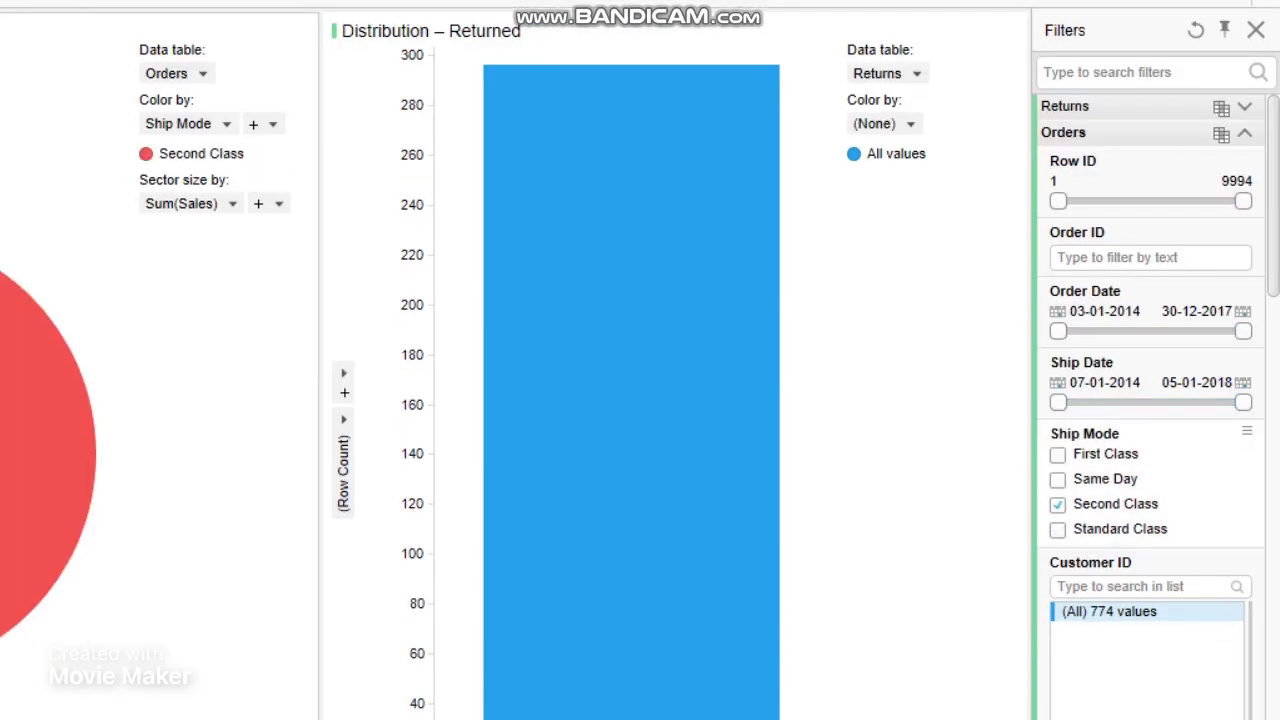
{"action": "left_click", "coordinate": [1058, 480]}
{"action": "left_click", "coordinate": [1058, 455]}
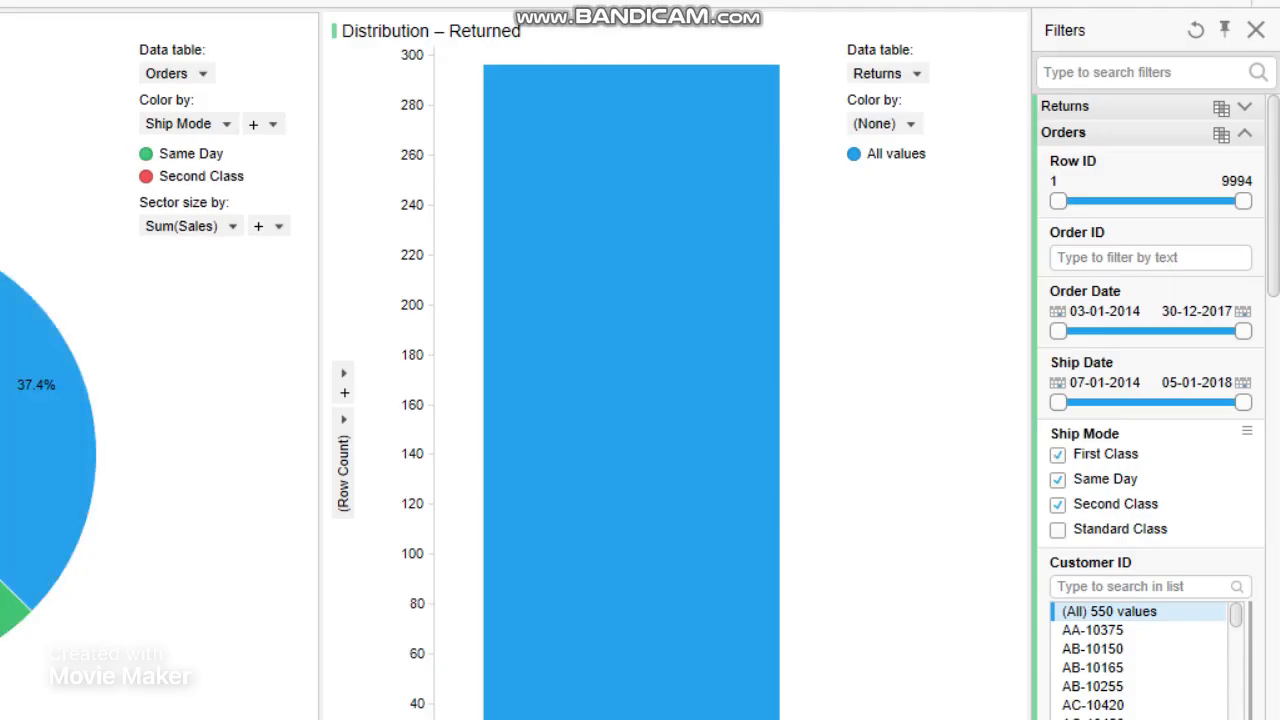
- Toggle Standard Class on, off and on again in the Ship Mode filter, leaving all four modes checked
{"action": "left_click", "coordinate": [1058, 530]}
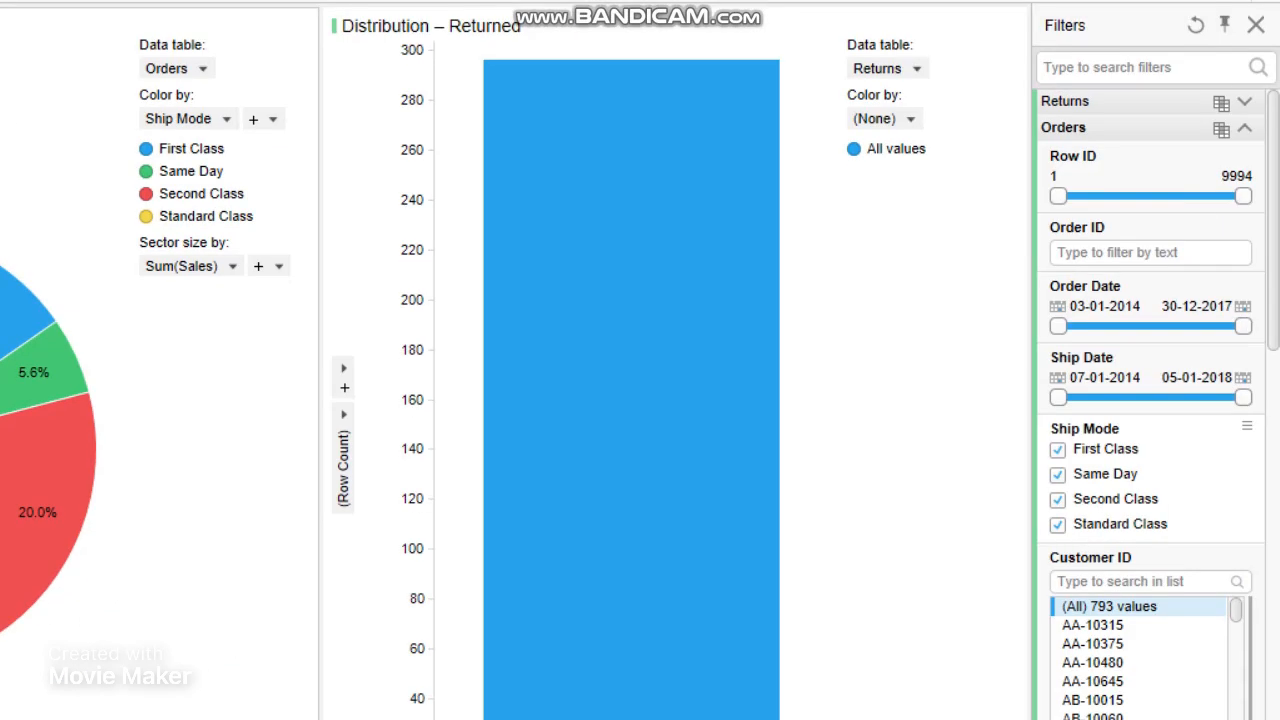
{"action": "left_click", "coordinate": [1058, 524]}
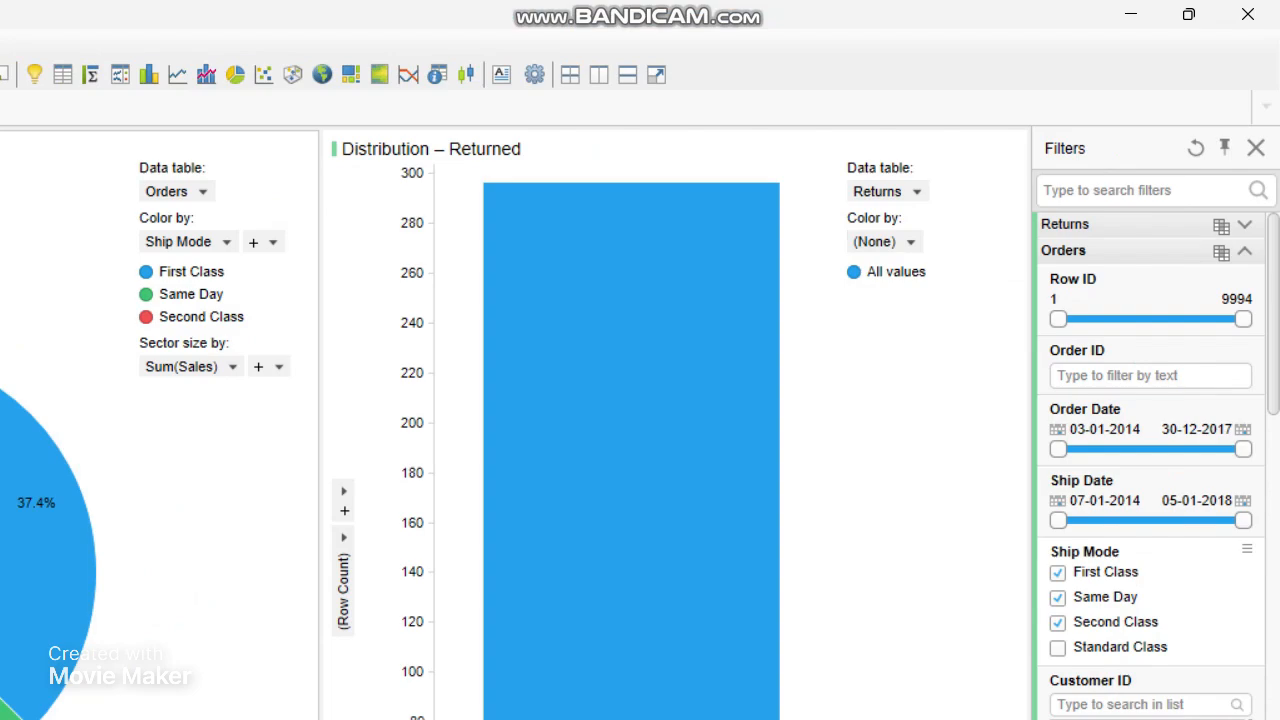
{"action": "left_click", "coordinate": [1058, 648]}
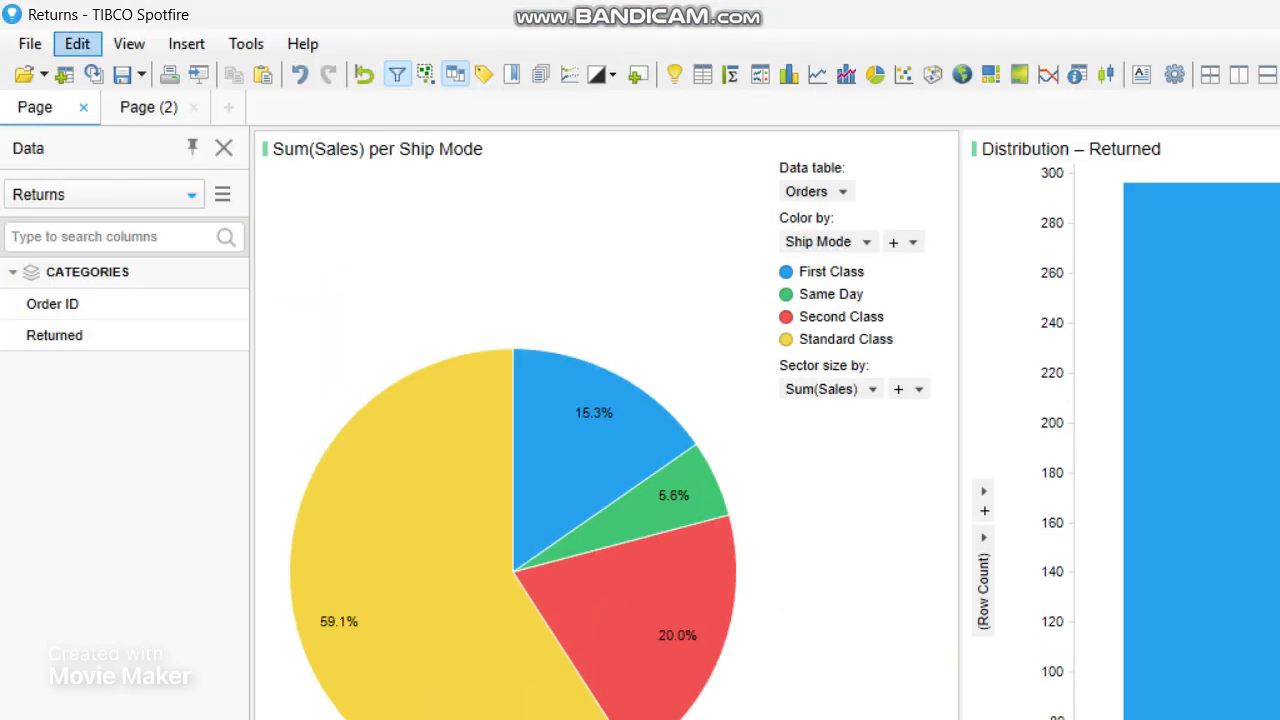
- Open the Orders table's relations and start editing the Returns–Orders relation on Order ID
{"action": "left_click", "coordinate": [77, 43]}
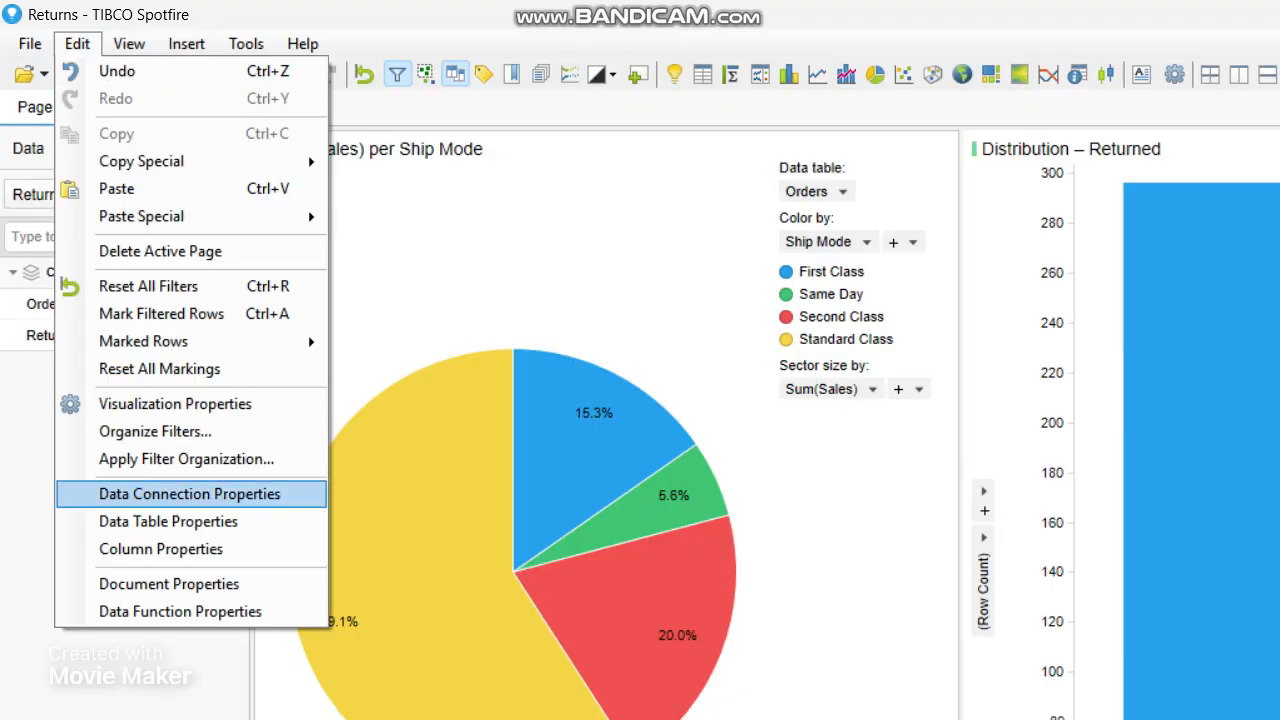
{"action": "left_click", "coordinate": [150, 520]}
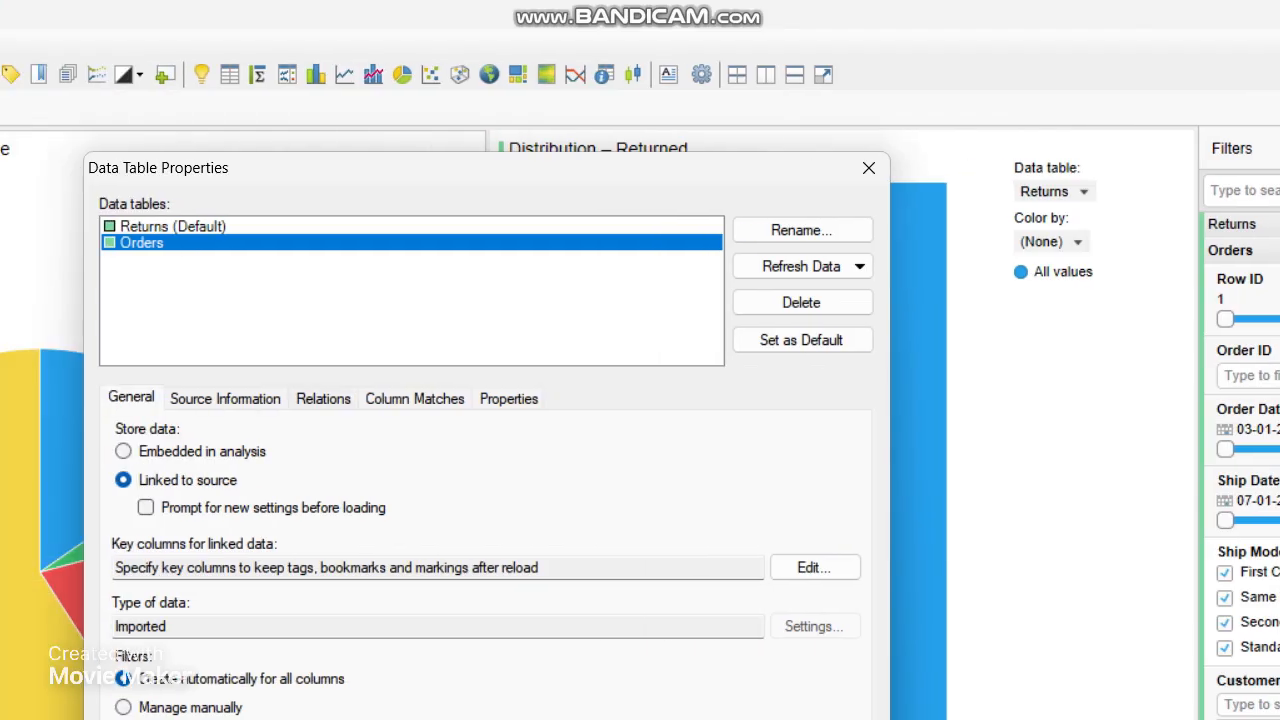
{"action": "left_click", "coordinate": [423, 103]}
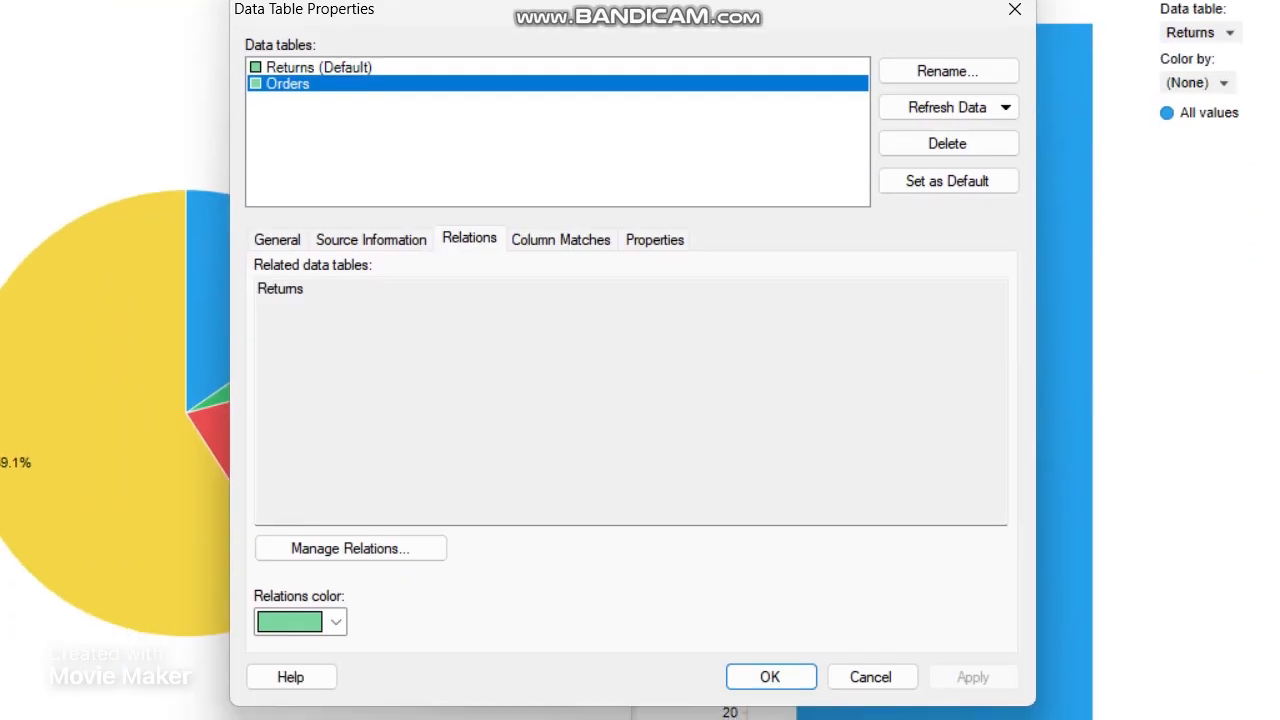
{"action": "left_click", "coordinate": [350, 548]}
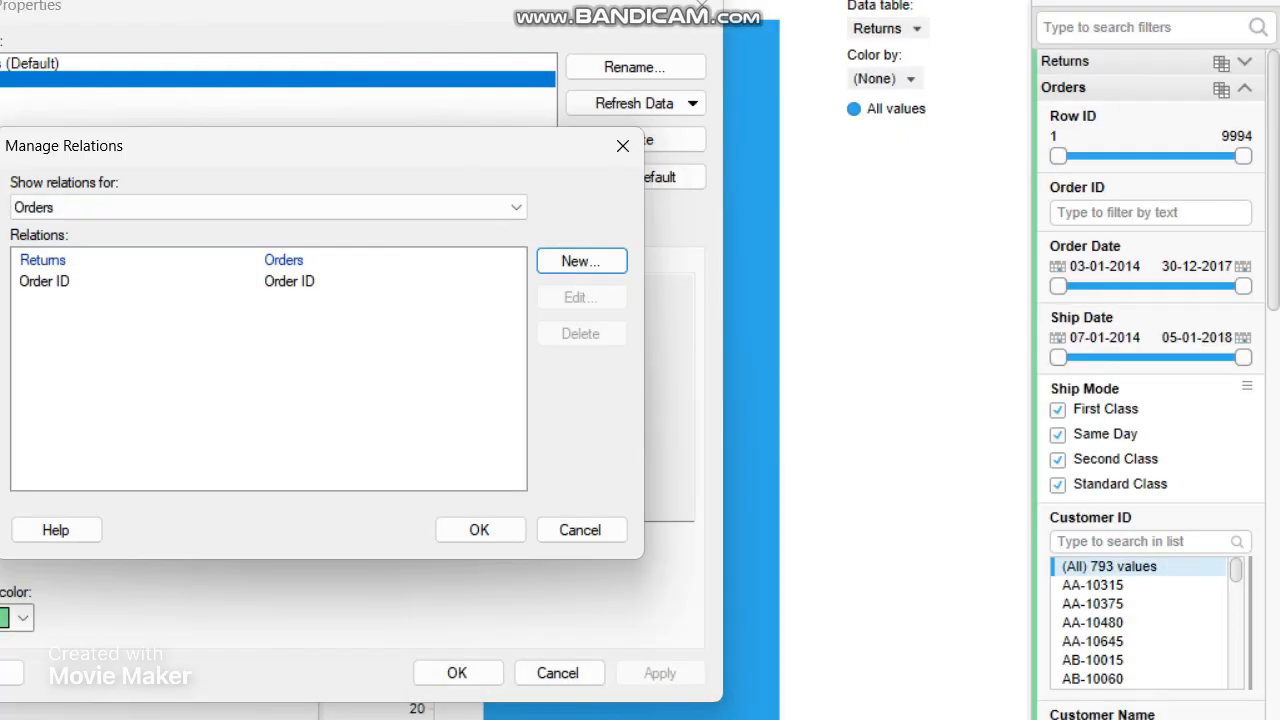
{"action": "left_click", "coordinate": [573, 284]}
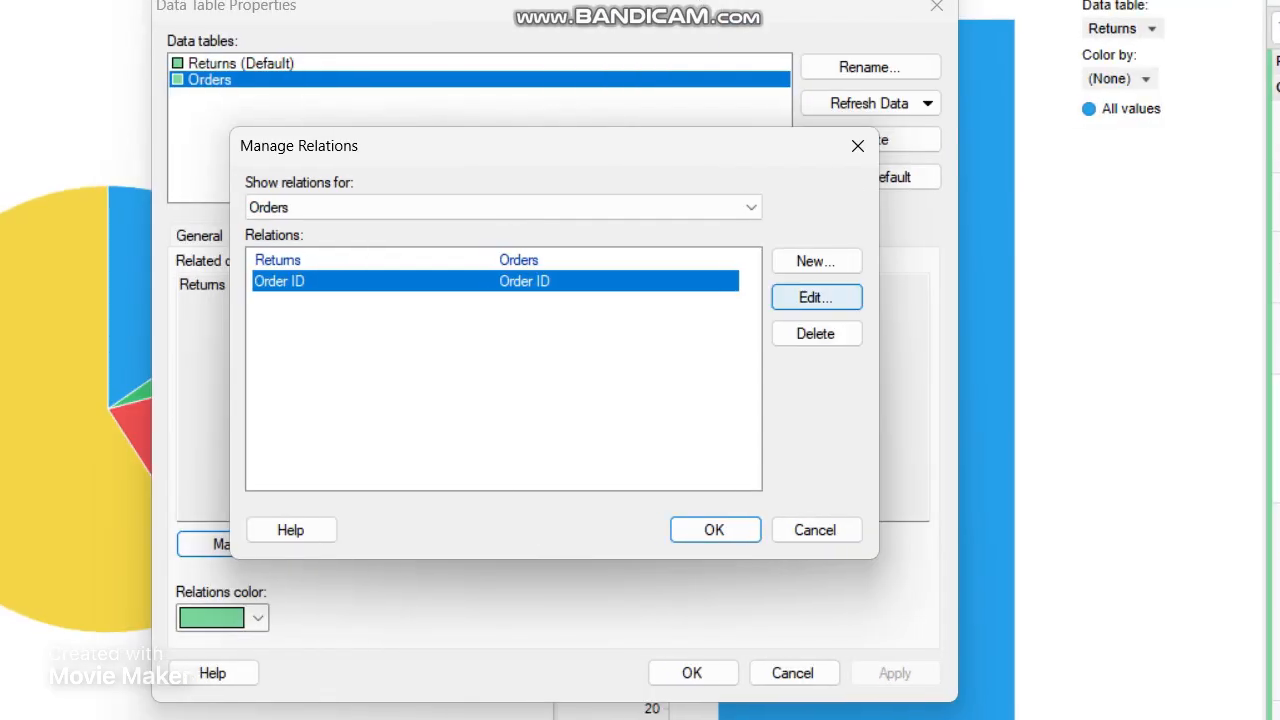
{"action": "left_click", "coordinate": [816, 297]}
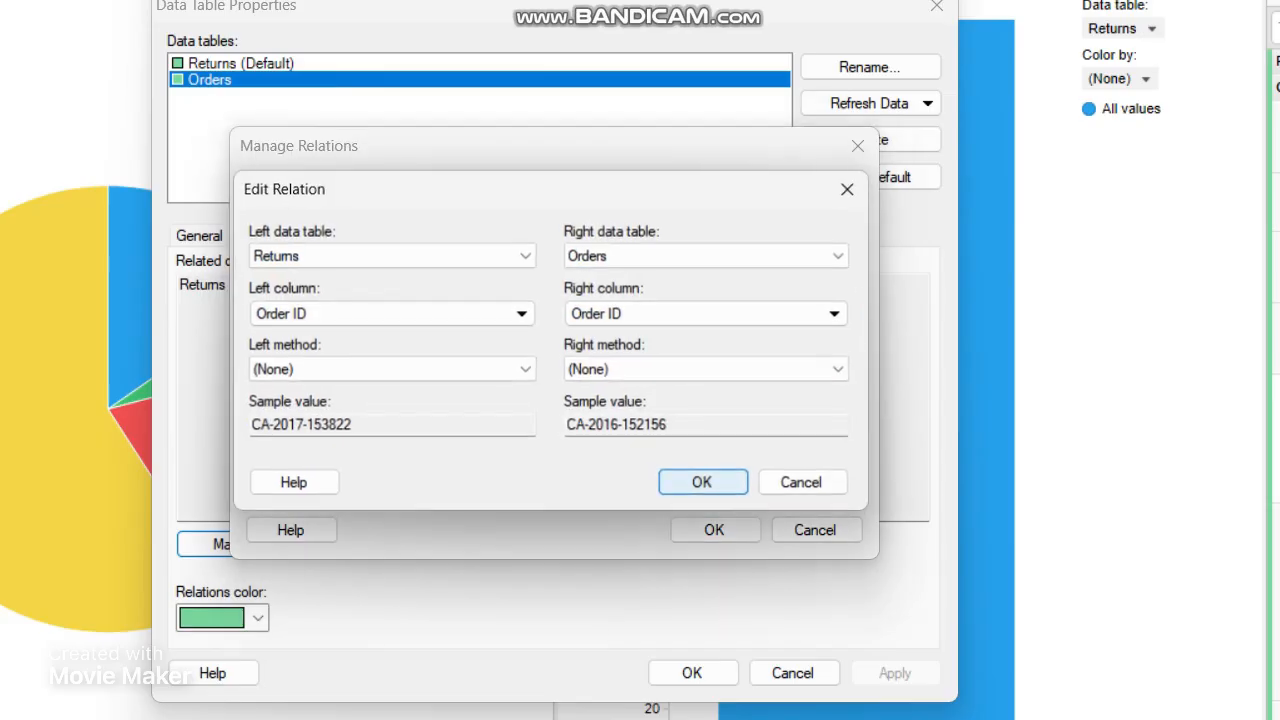
- Review the relation's data tables and Order ID columns, then cancel out of all the dialogs
{"action": "left_click", "coordinate": [392, 256]}
{"action": "left_click", "coordinate": [392, 256]}
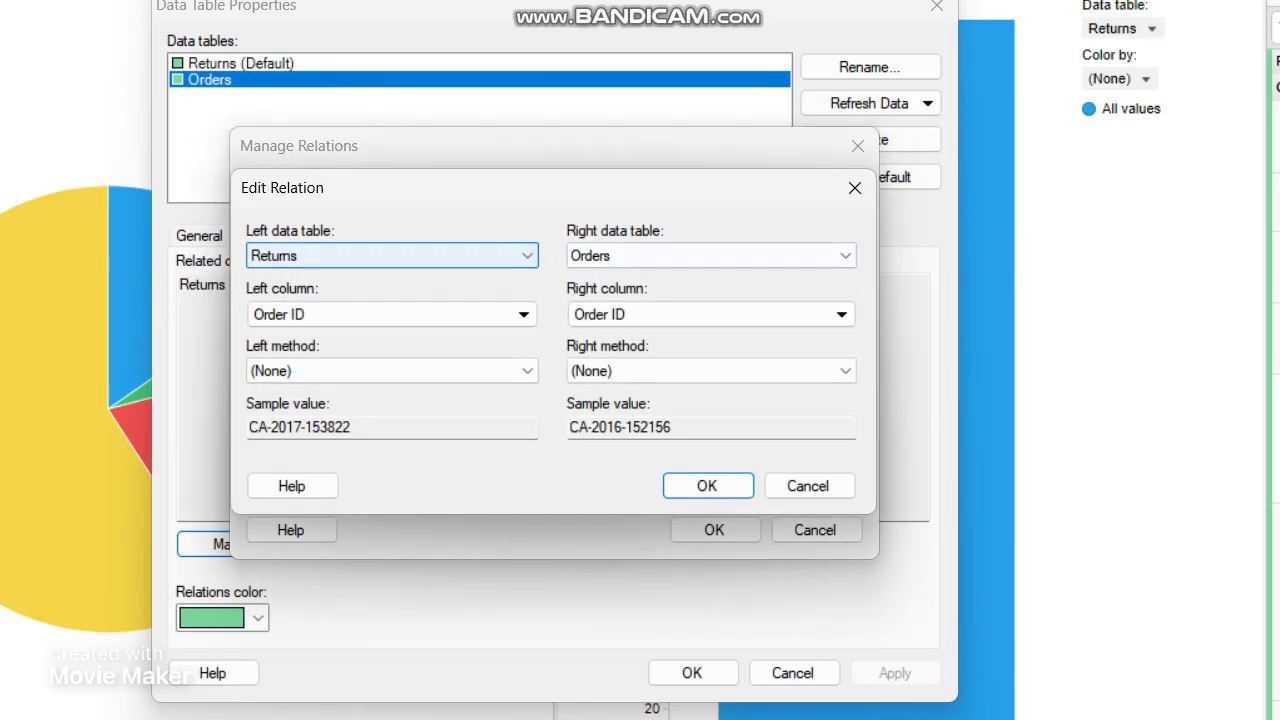
{"action": "left_click", "coordinate": [711, 256]}
{"action": "left_click", "coordinate": [711, 256]}
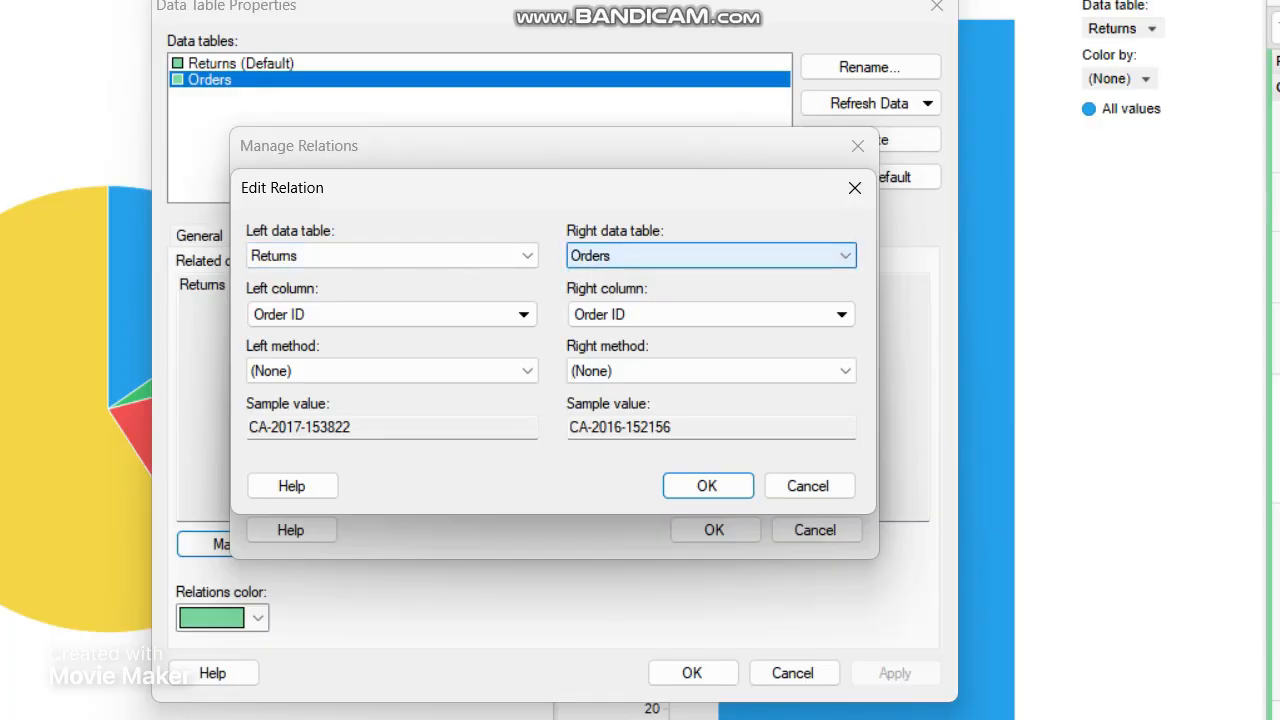
{"action": "left_click", "coordinate": [392, 314]}
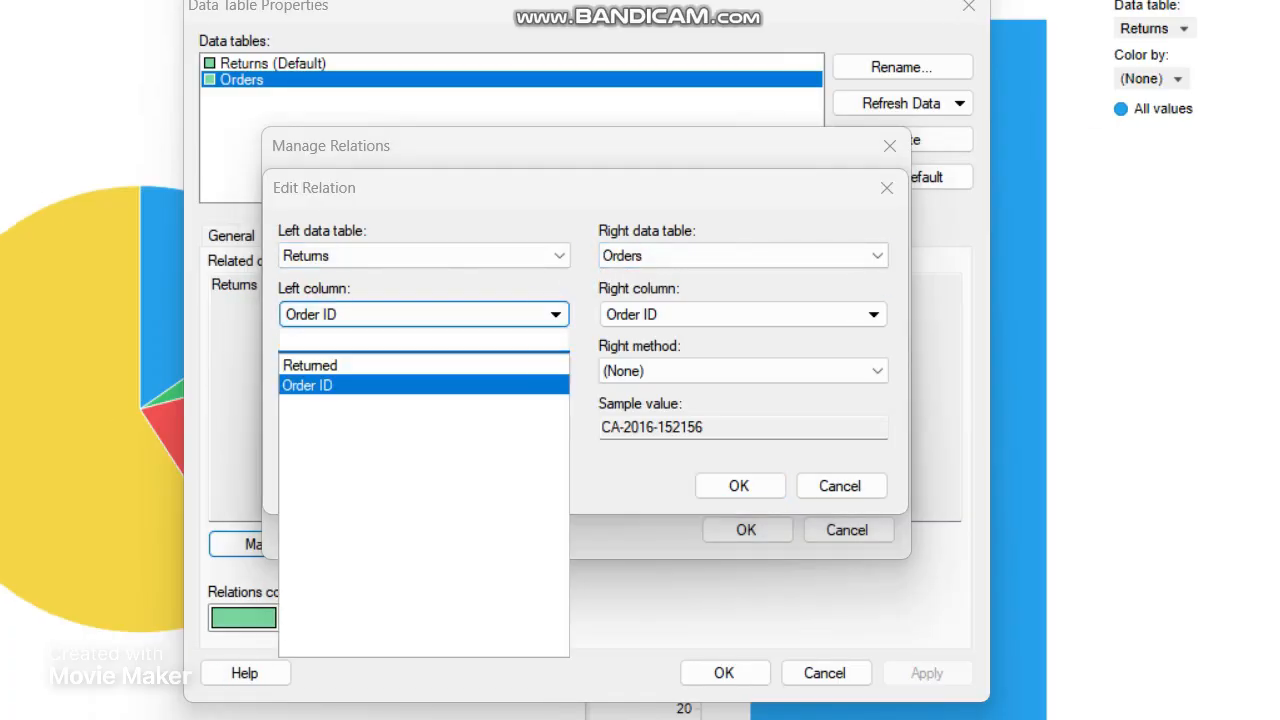
{"action": "left_click", "coordinate": [297, 385]}
{"action": "left_click", "coordinate": [744, 314]}
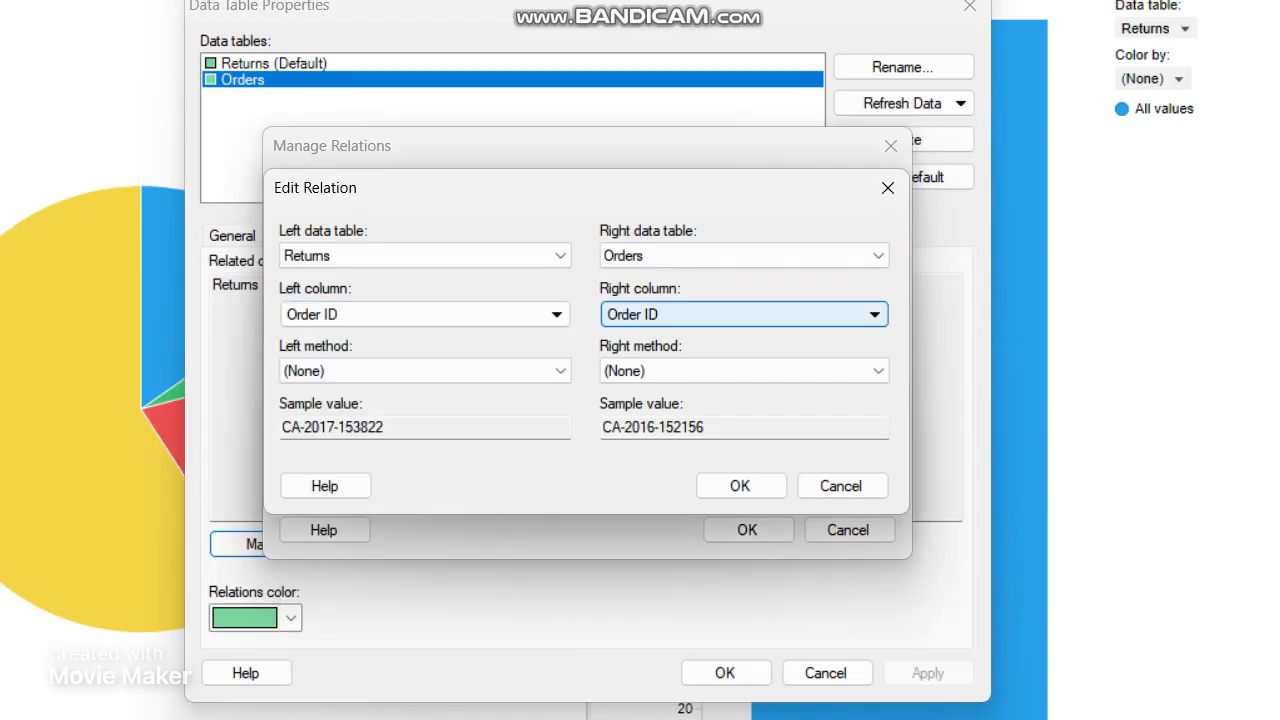
{"action": "left_click", "coordinate": [648, 383]}
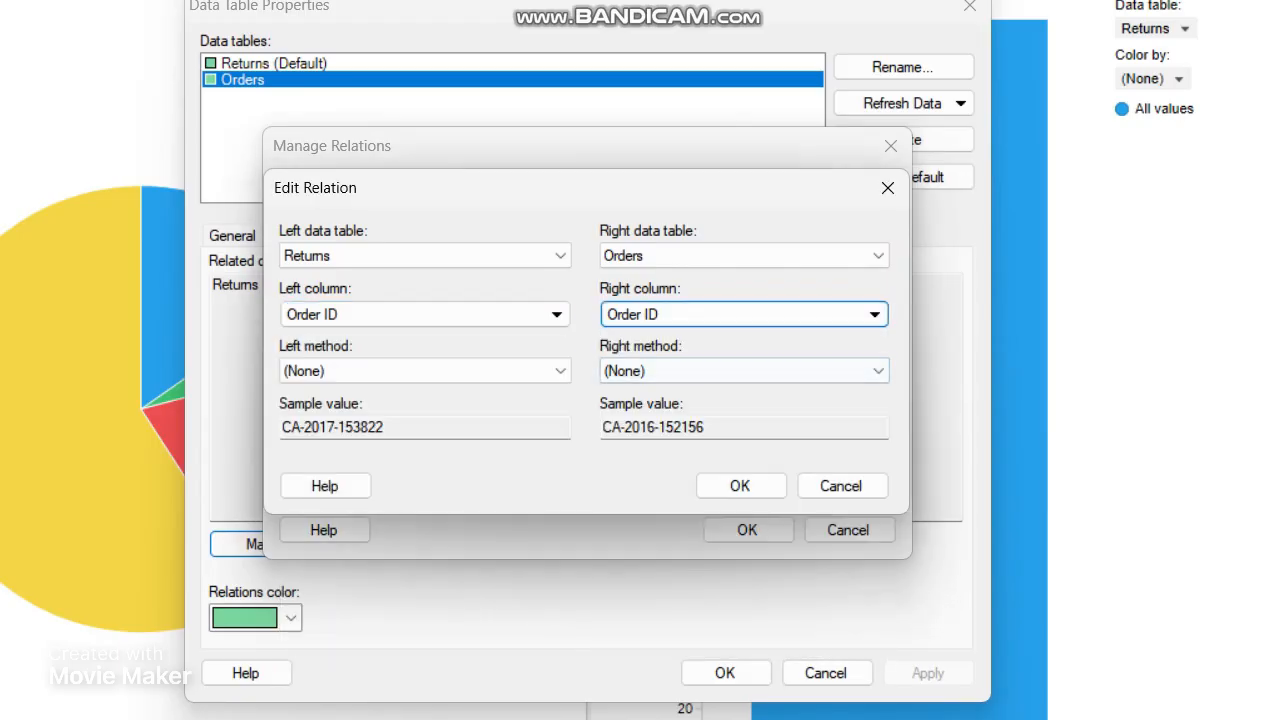
{"action": "left_click", "coordinate": [841, 486]}
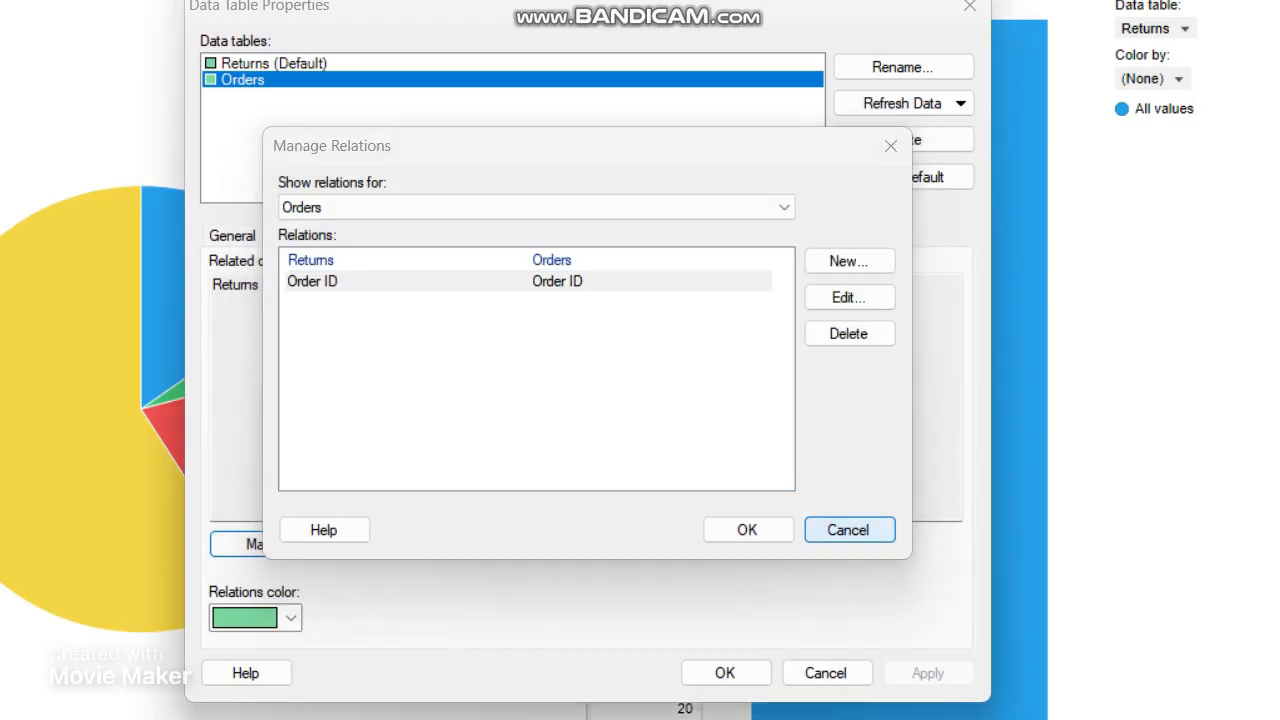
{"action": "left_click", "coordinate": [848, 530]}
{"action": "left_click", "coordinate": [826, 673]}
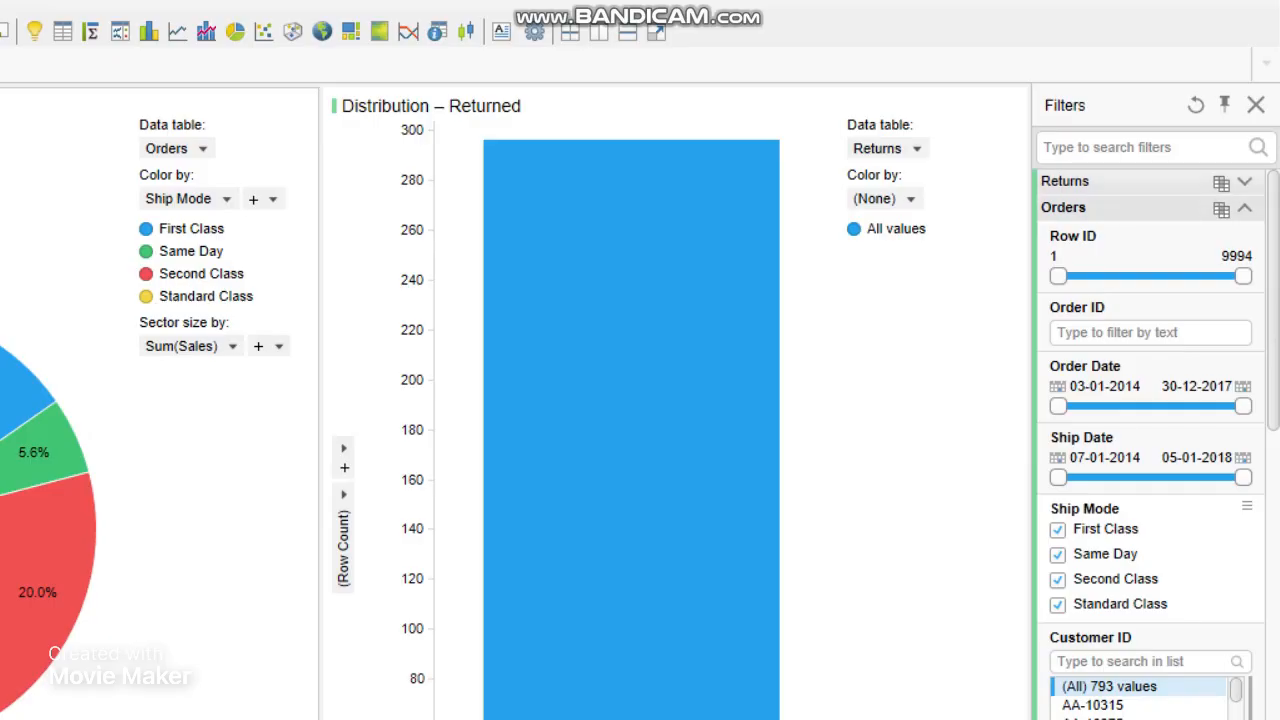
- Set the Returns table's filtering in Orders to Include Filtered Rows Only
{"action": "left_click", "coordinate": [1245, 208]}
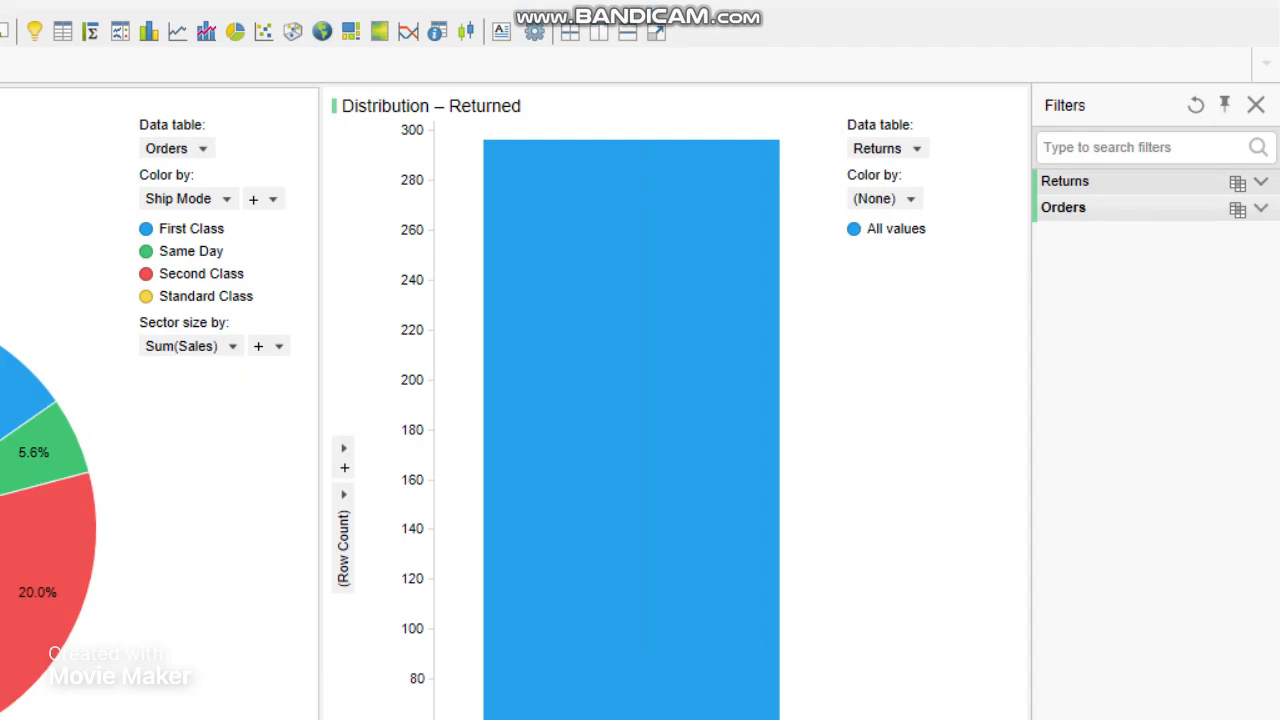
{"action": "left_click", "coordinate": [1261, 182]}
{"action": "left_click", "coordinate": [1261, 182]}
{"action": "left_click", "coordinate": [1261, 208]}
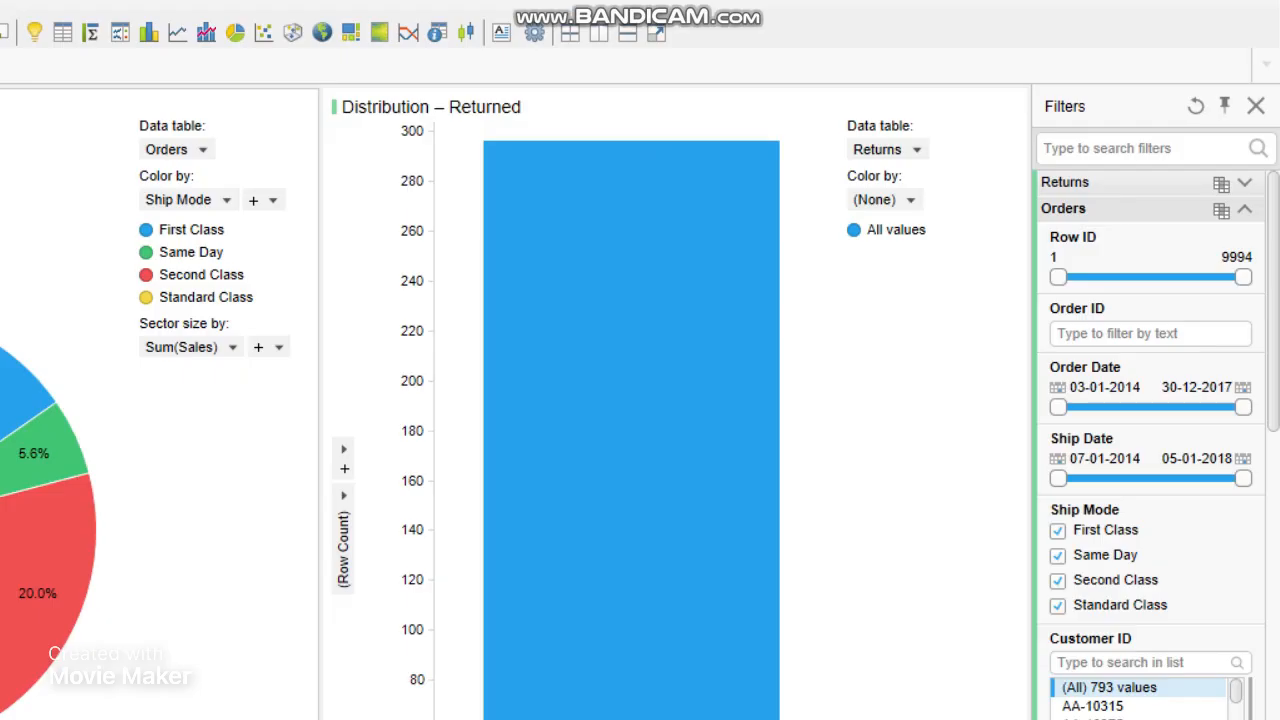
{"action": "left_click", "coordinate": [1221, 184]}
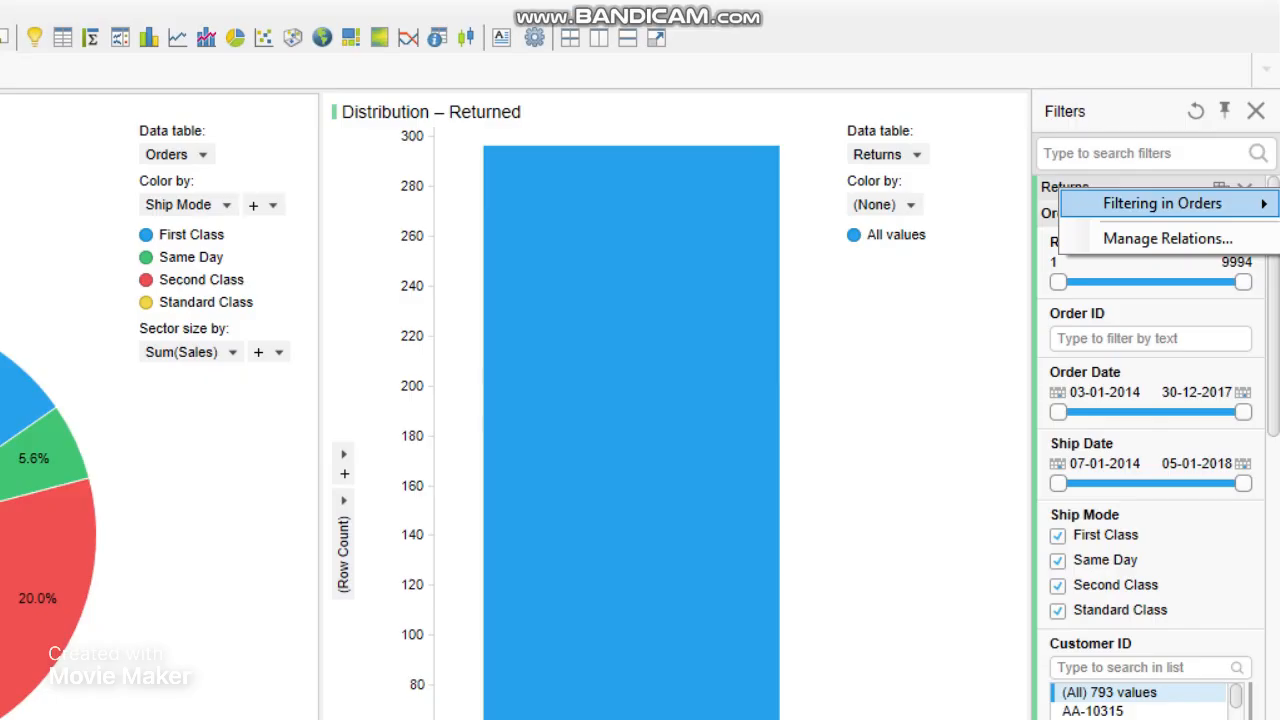
{"action": "mouse_move", "coordinate": [1160, 201]}
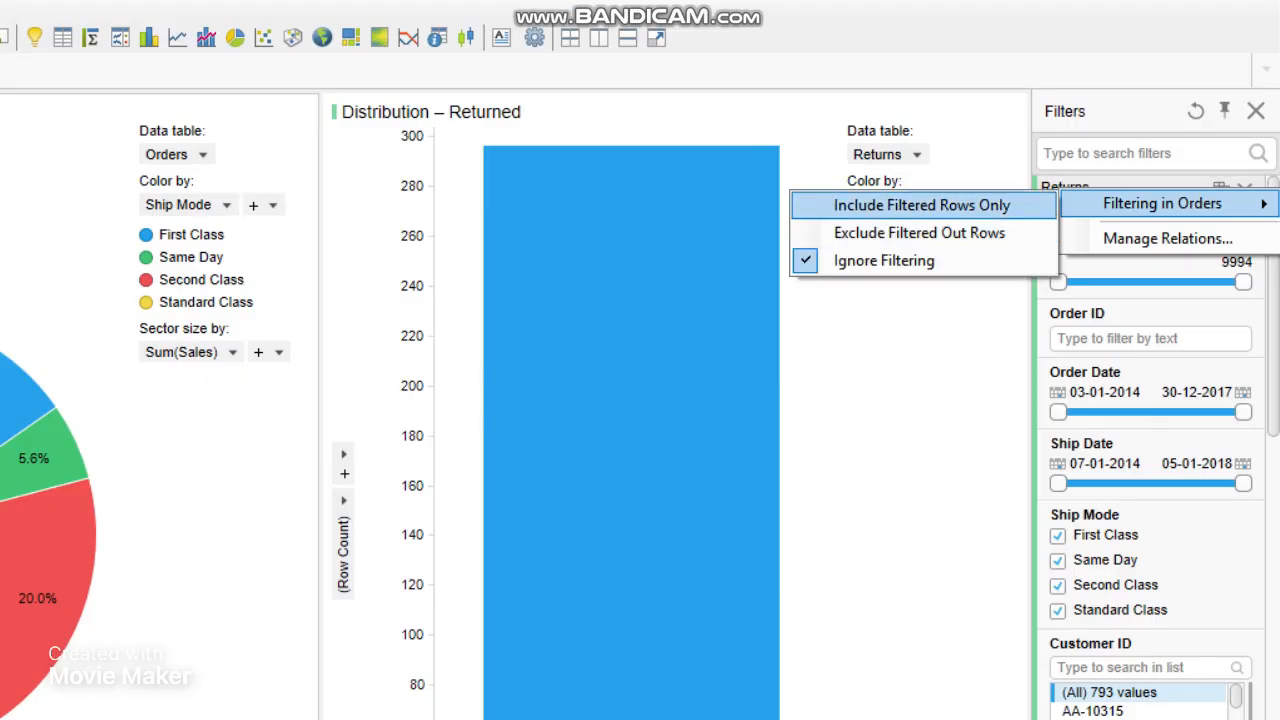
{"action": "left_click", "coordinate": [922, 206]}
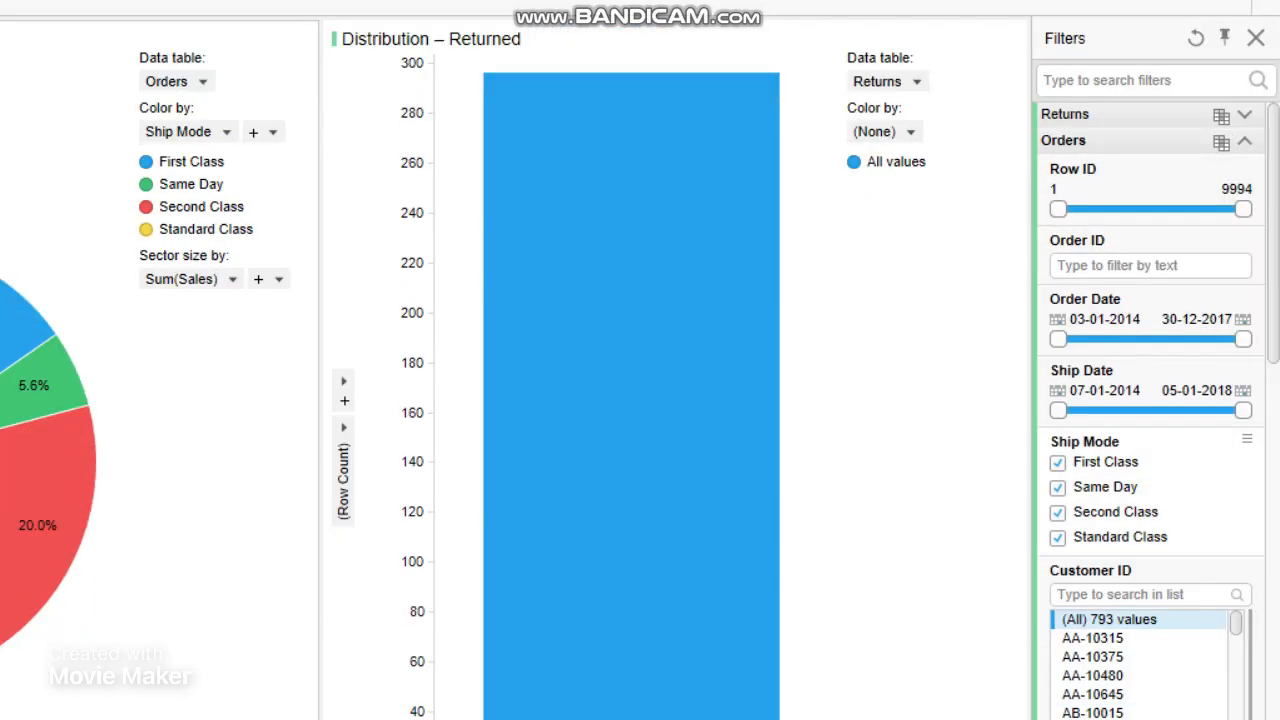
- Uncheck each Ship Mode value in turn, then recheck all four to observe the returns count change
{"action": "left_click", "coordinate": [1058, 610]}
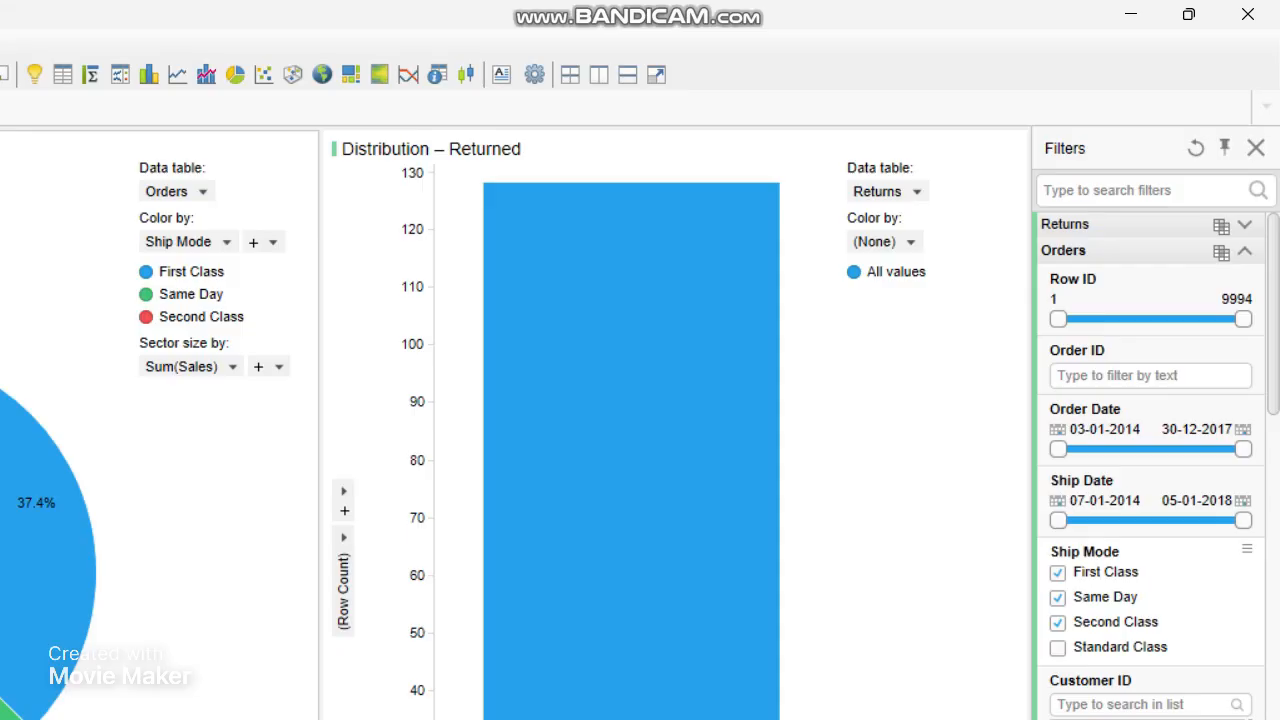
{"action": "left_click", "coordinate": [1058, 623]}
{"action": "left_click", "coordinate": [1058, 598]}
{"action": "left_click", "coordinate": [1058, 573]}
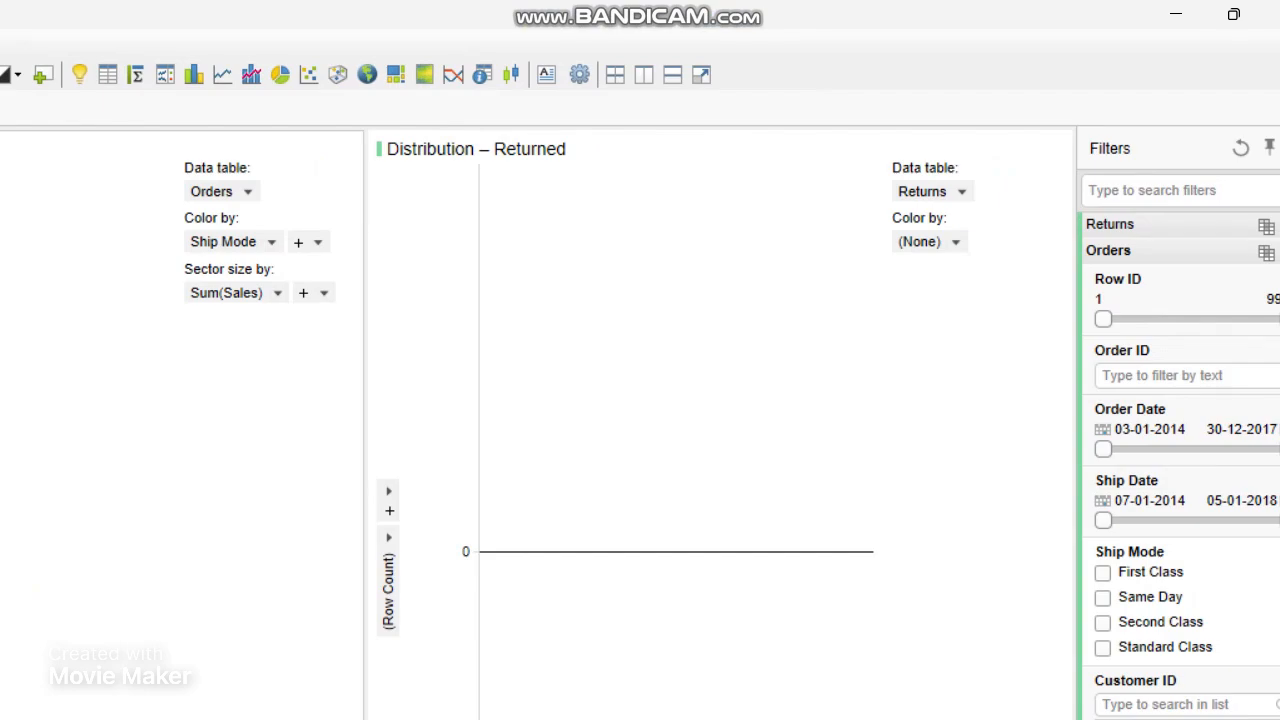
{"action": "left_click", "coordinate": [1102, 572]}
{"action": "left_click", "coordinate": [1102, 597]}
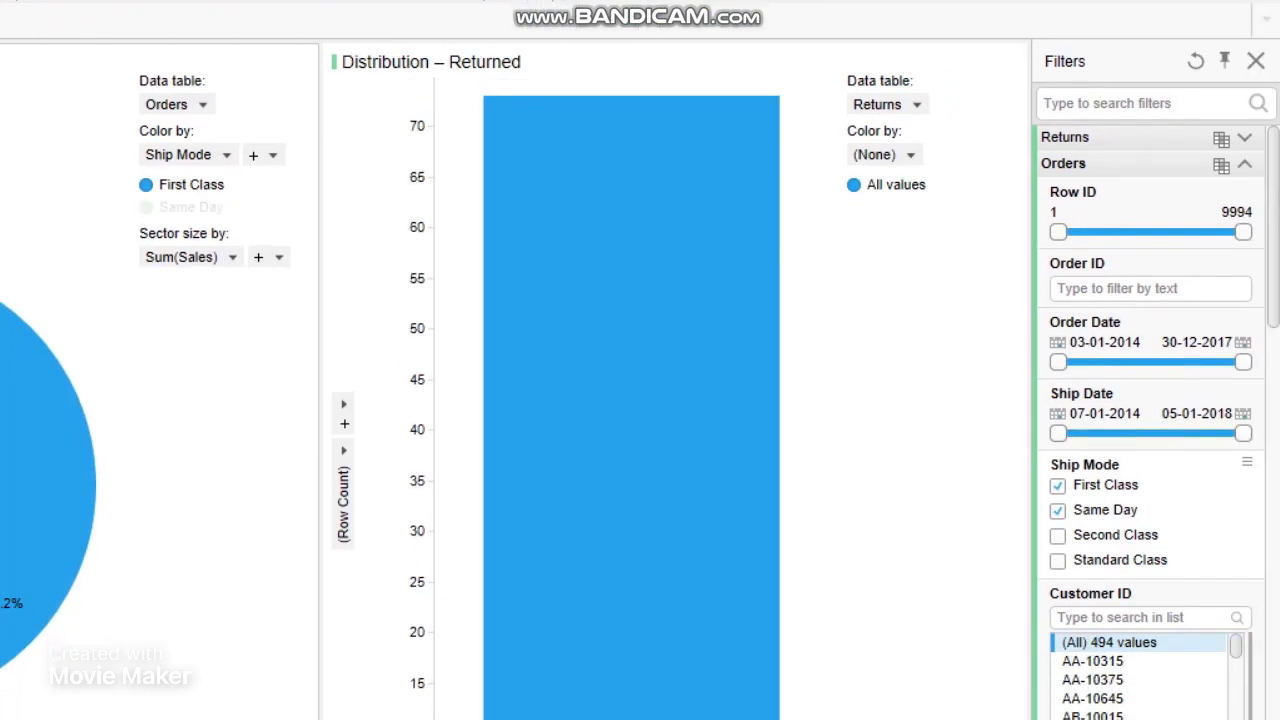
{"action": "left_click", "coordinate": [1058, 535]}
{"action": "left_click", "coordinate": [1058, 560]}
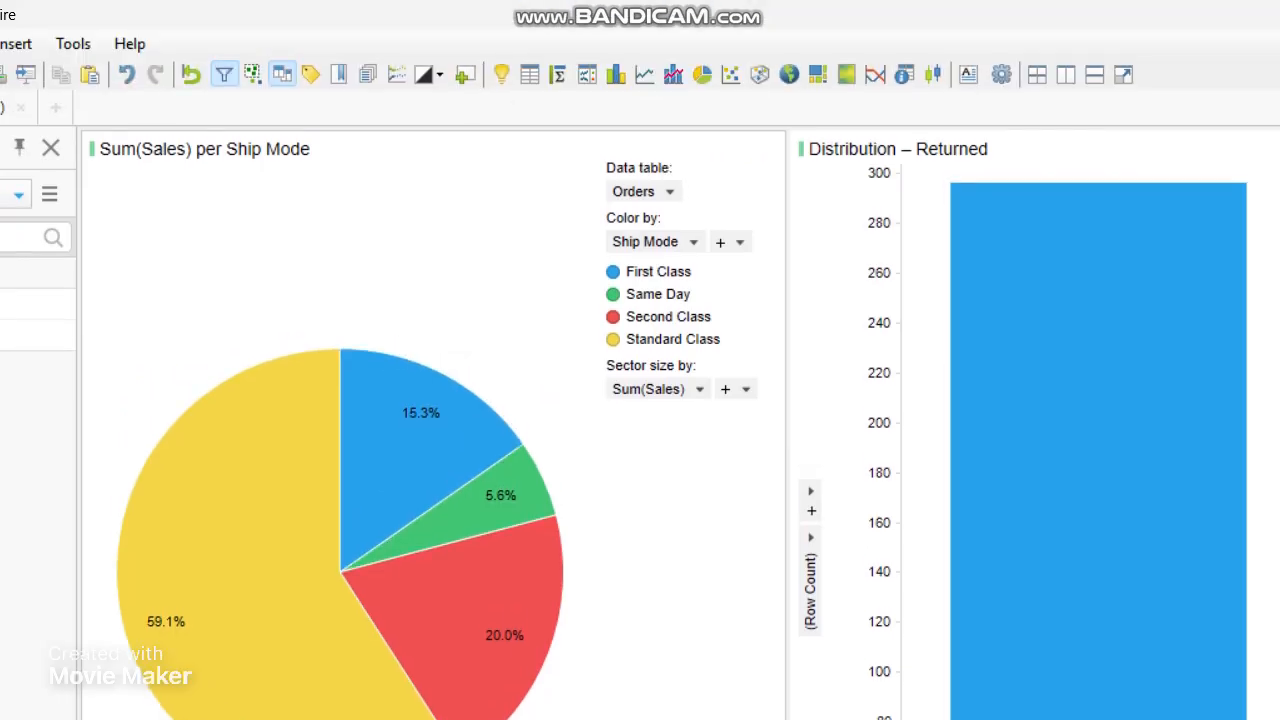